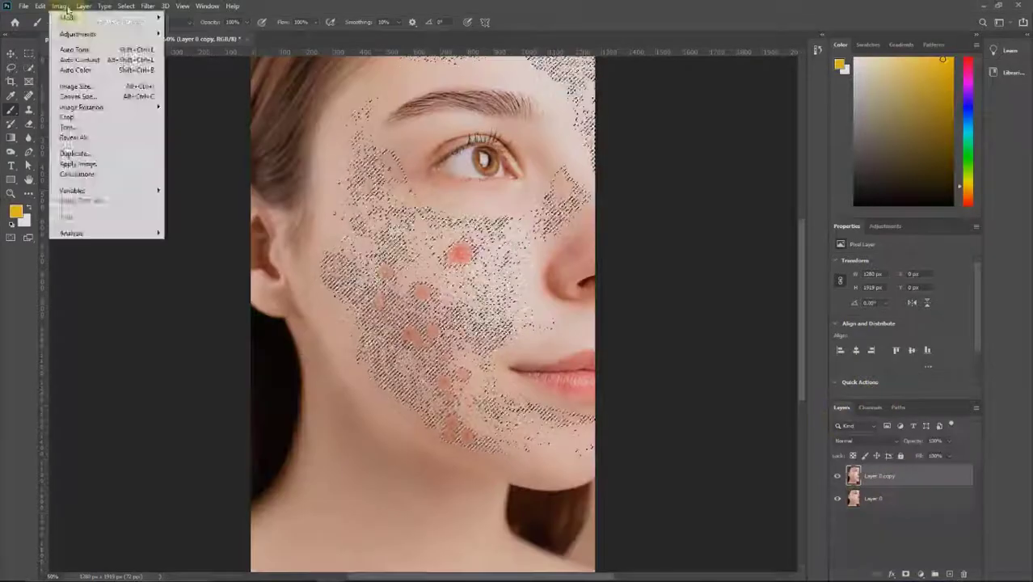
left_click(89, 57)
left_click(987, 171)
scroll(558, 347, "up", 3)
key("l")
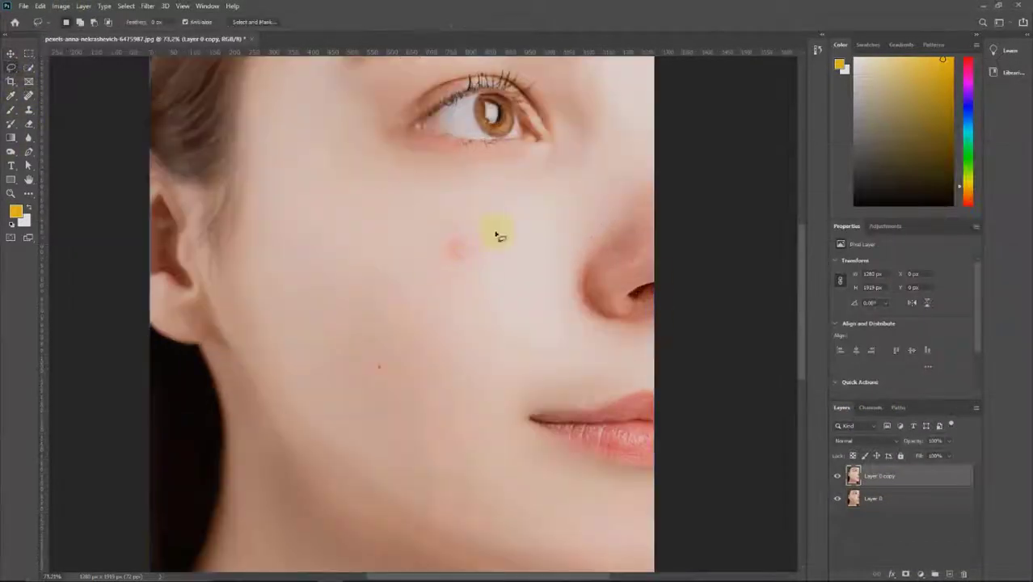
right_click(348, 275)
key("Escape")
left_click_drag(422, 414, 464, 472)
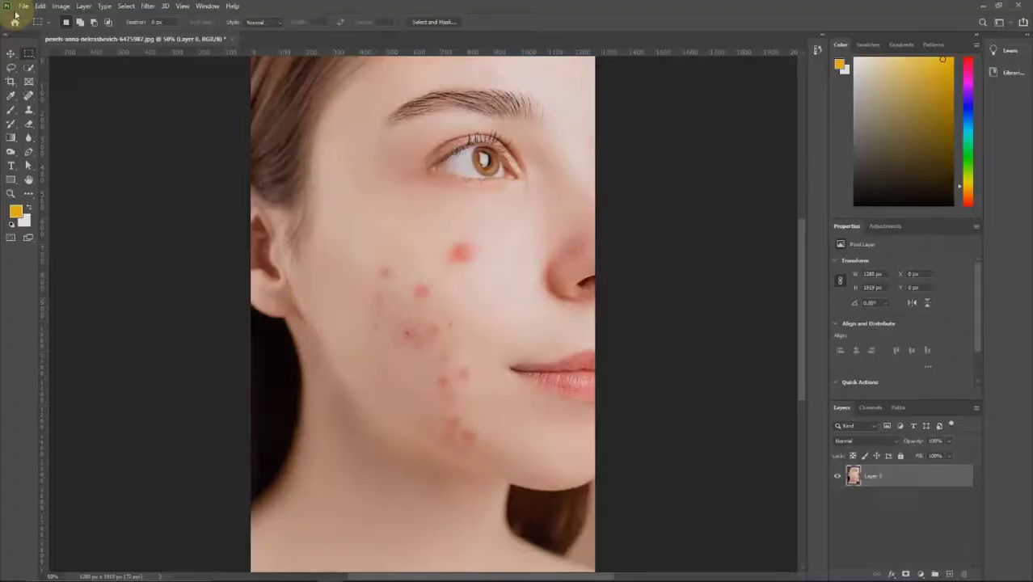
left_click(17, 9)
left_click(18, 8)
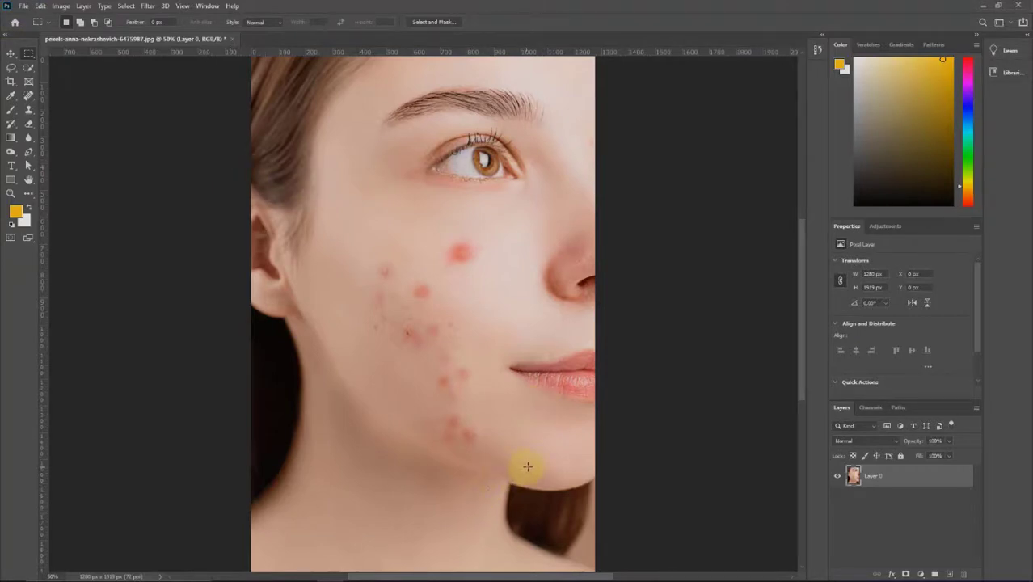
Step: Duplicate Layer 0 within the same document, keeping the suggested name "Layer 0 copy"
left_click(11, 54)
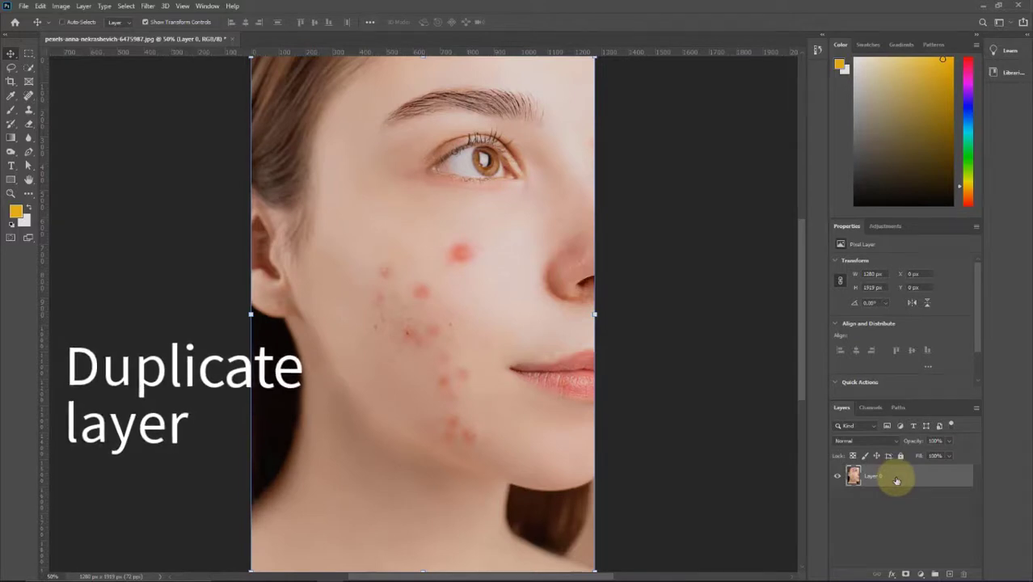
right_click(897, 478)
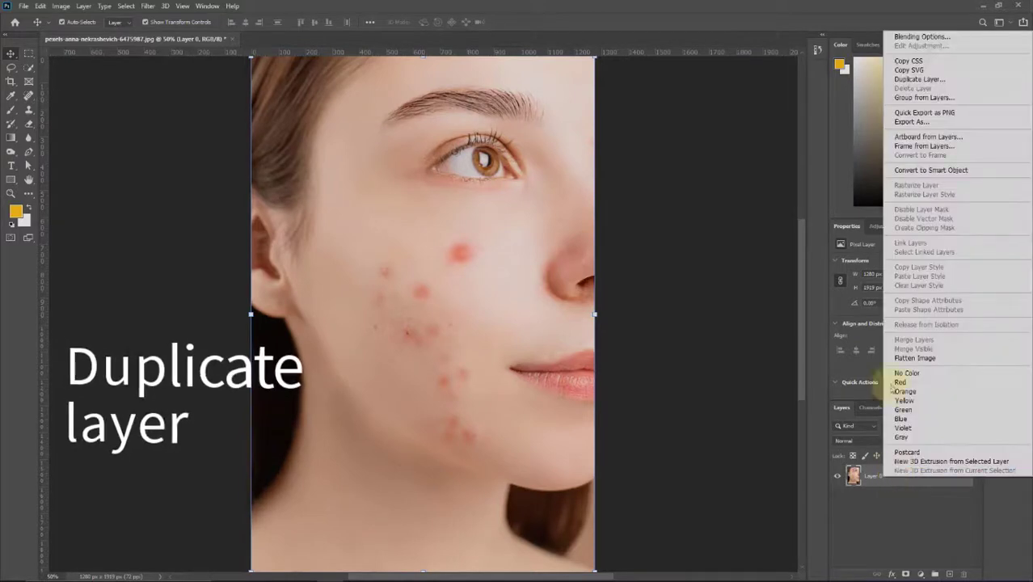
left_click(919, 79)
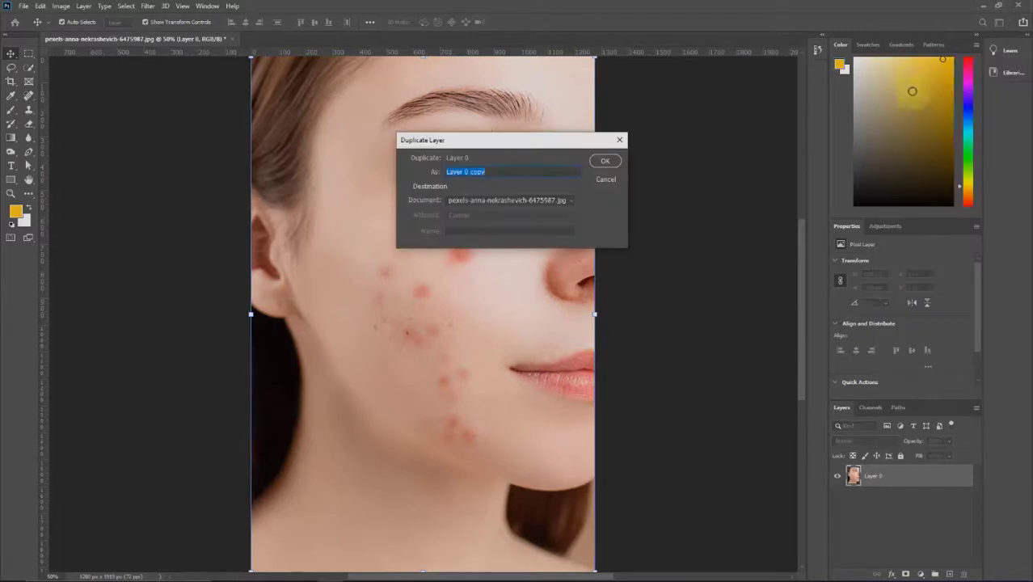
left_click(605, 161)
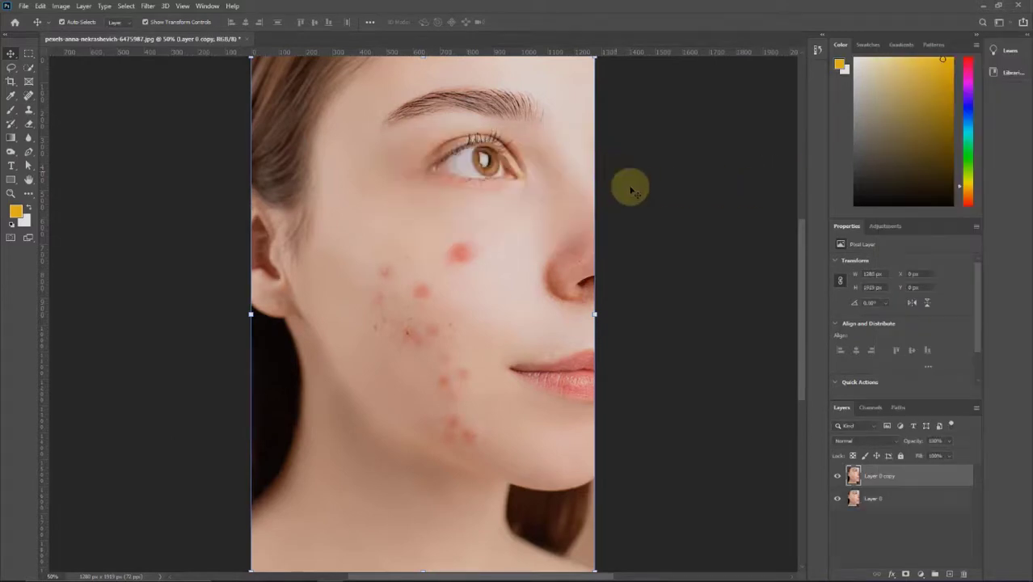
Step: Select Layer 0 and duplicate its Blue channel
left_click(897, 501)
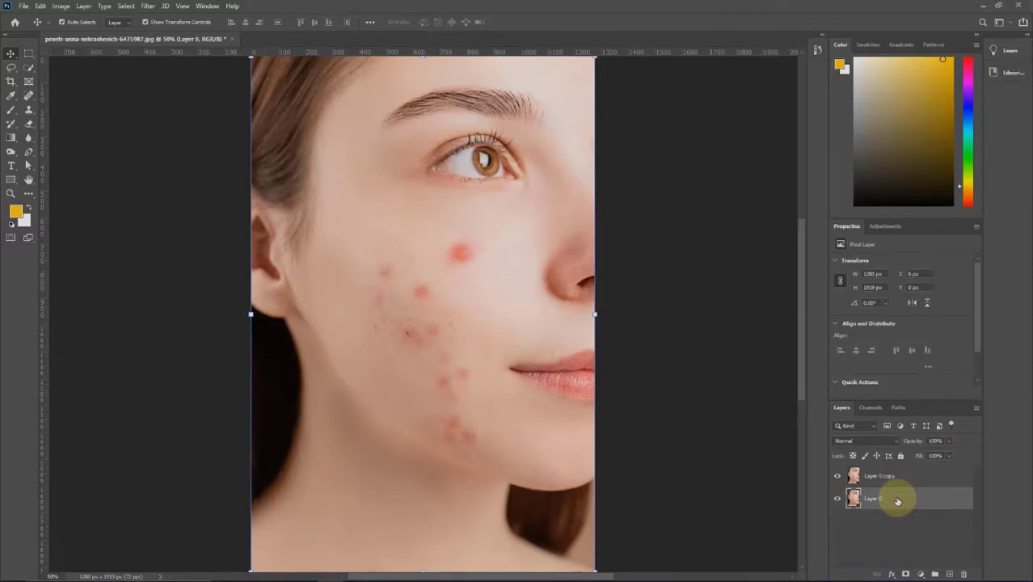
left_click(871, 407)
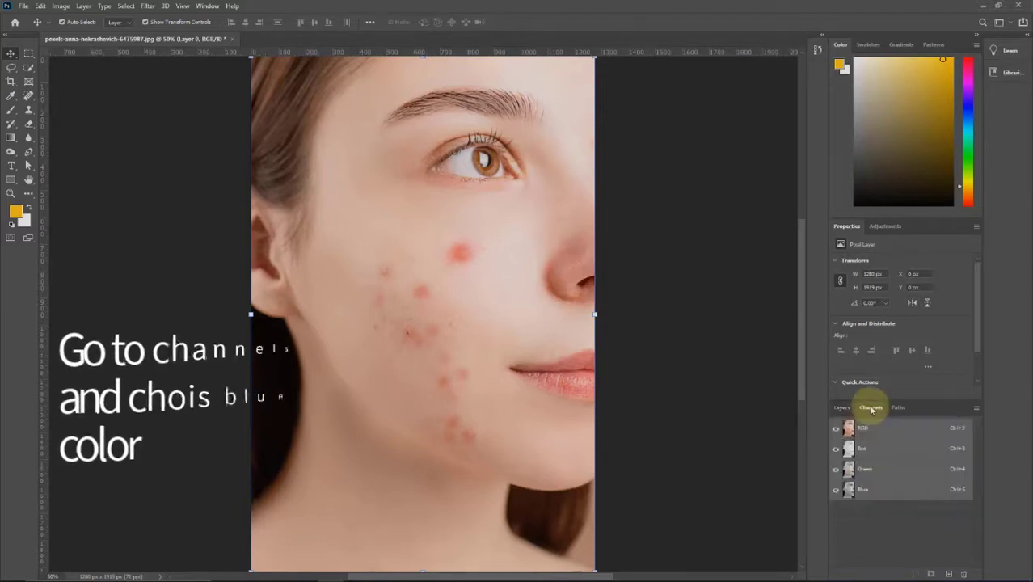
left_click(910, 490)
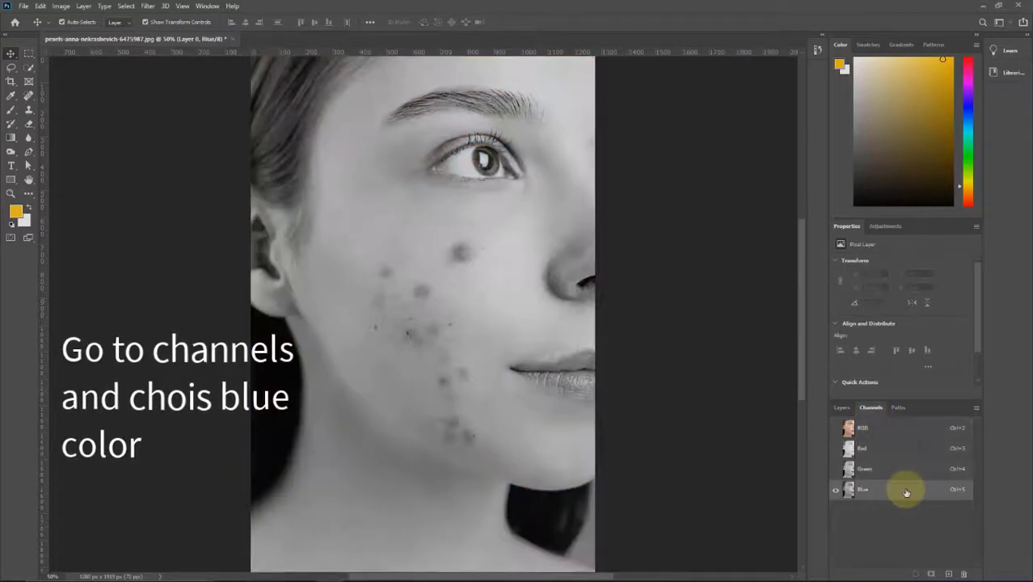
left_click_drag(911, 491, 951, 574)
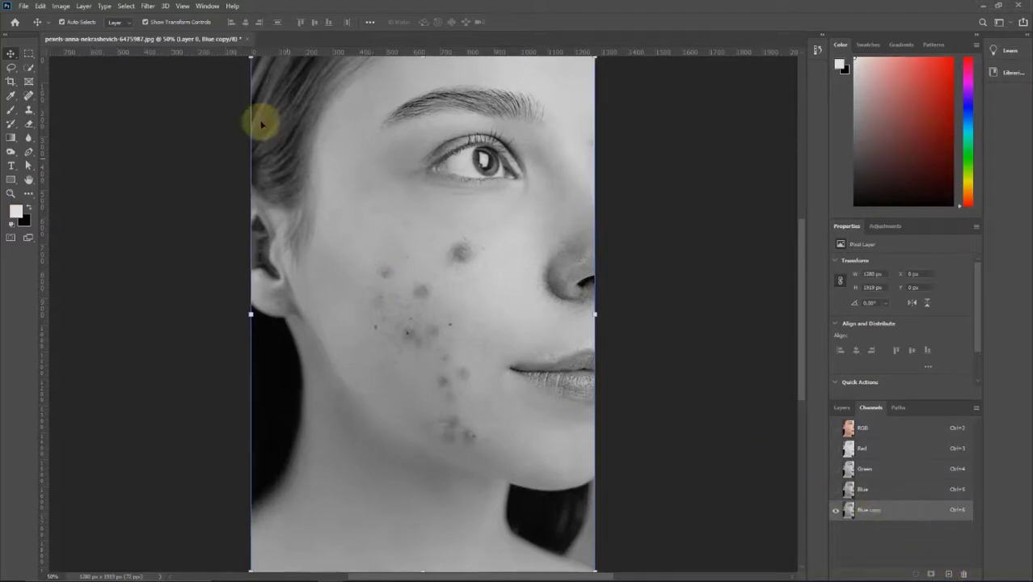
Step: Apply a High Pass filter with a radius of 64 pixels to the Blue copy channel
left_click(148, 6)
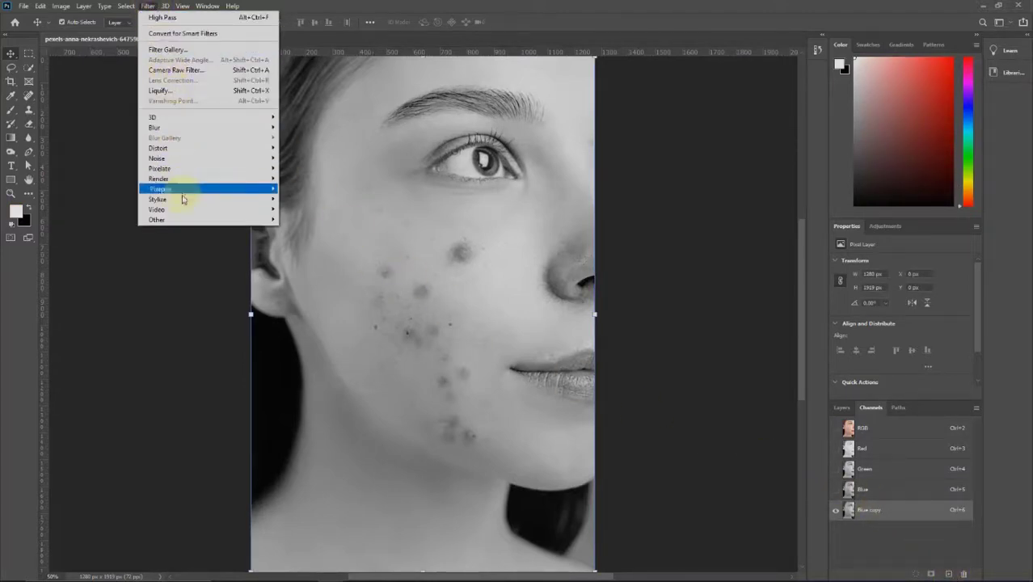
mouse_move(182, 219)
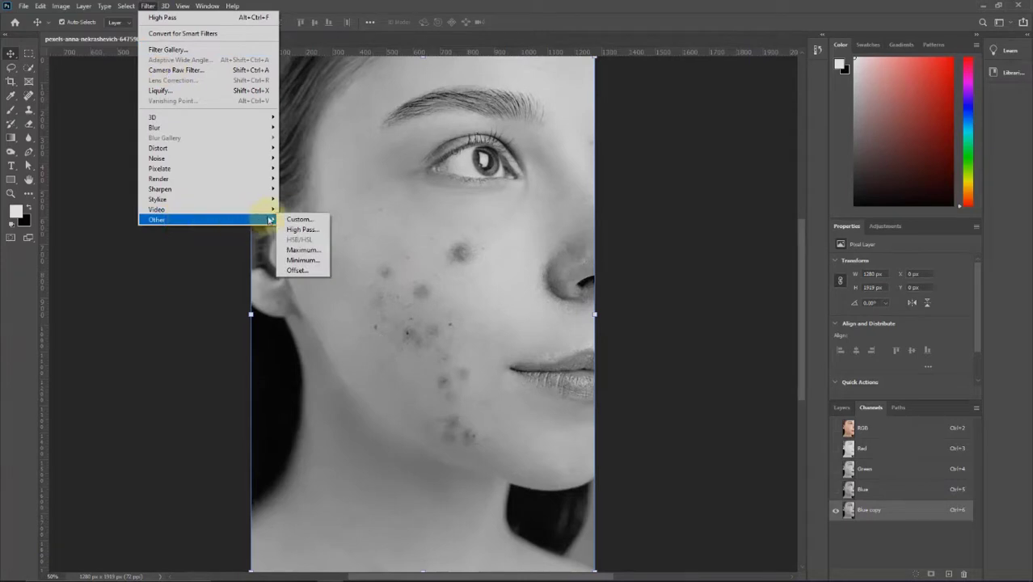
left_click(321, 232)
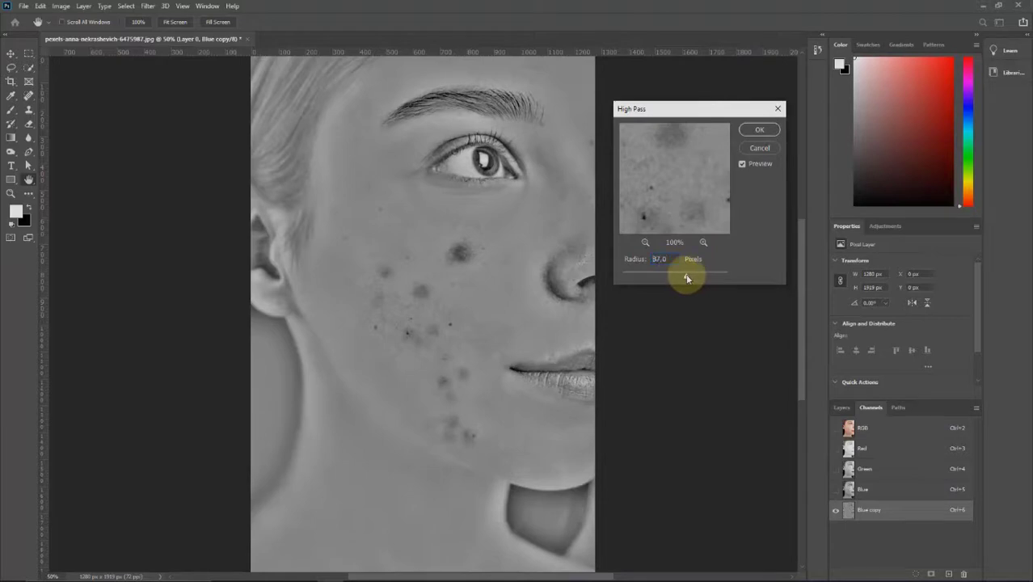
left_click_drag(687, 278, 679, 280)
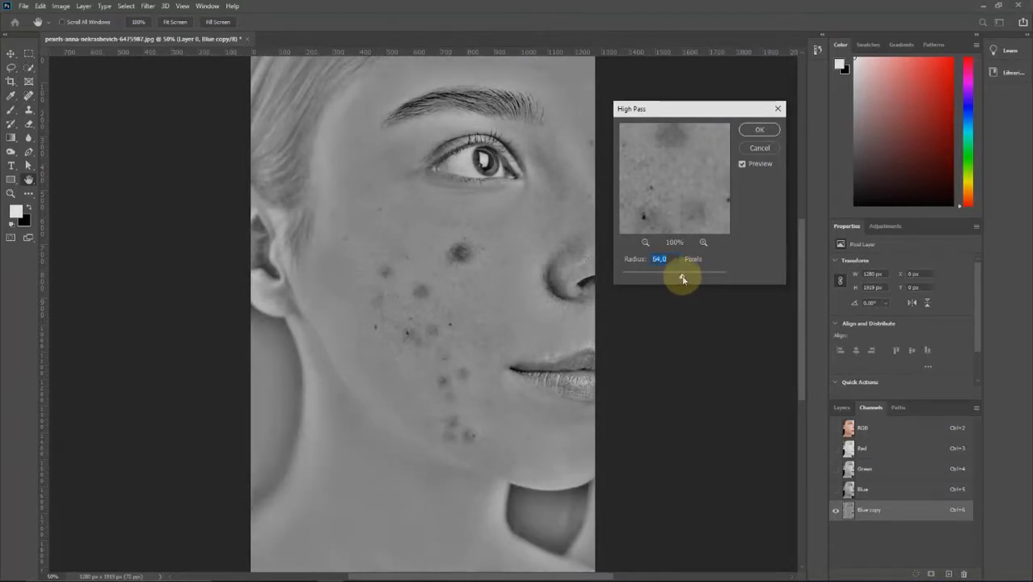
left_click(759, 129)
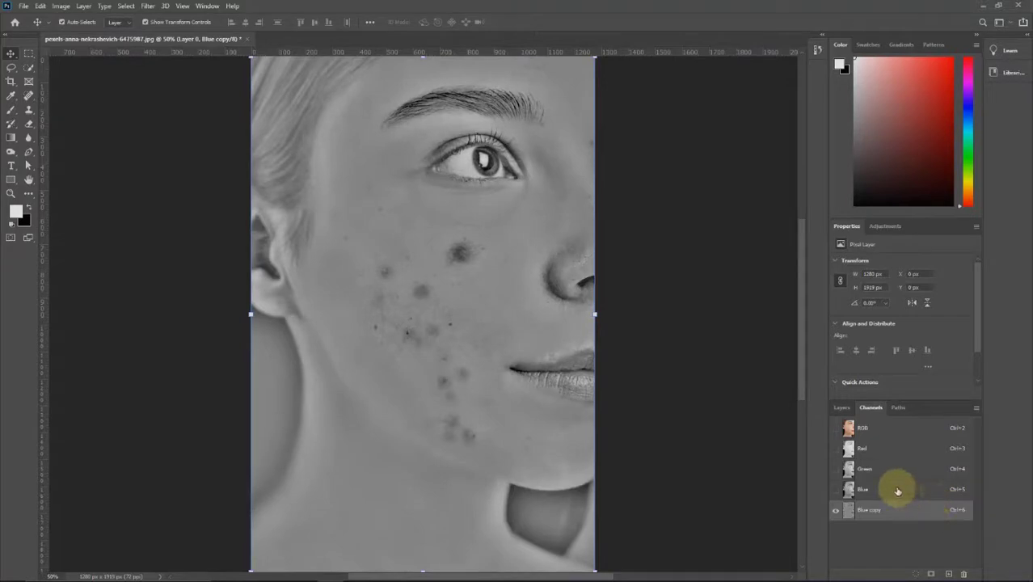
Step: Run Calculations on the Blue copy channel with Hard Light blending at 100% opacity, outputting a new channel
left_click(52, 7)
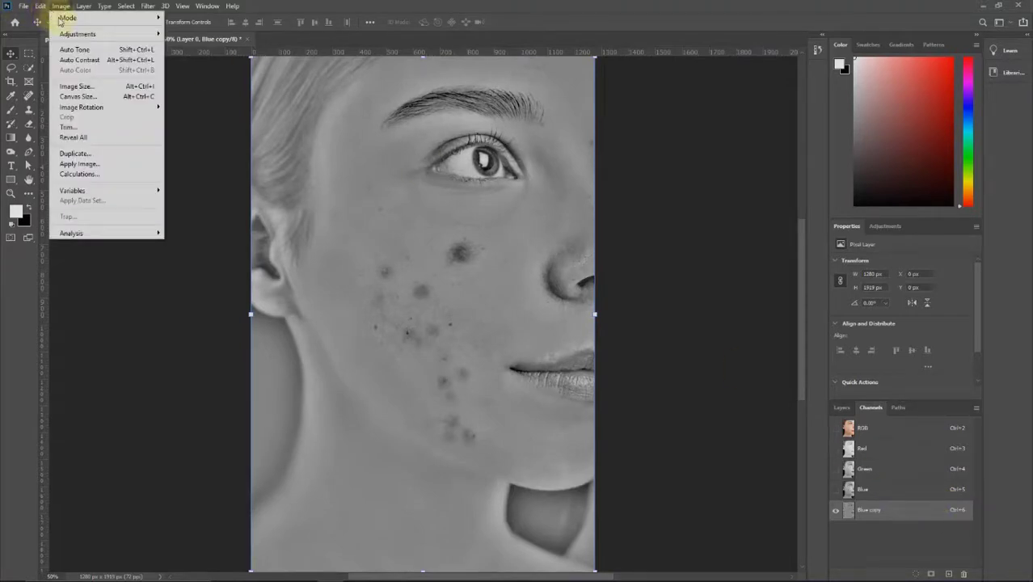
left_click(78, 174)
left_click(709, 267)
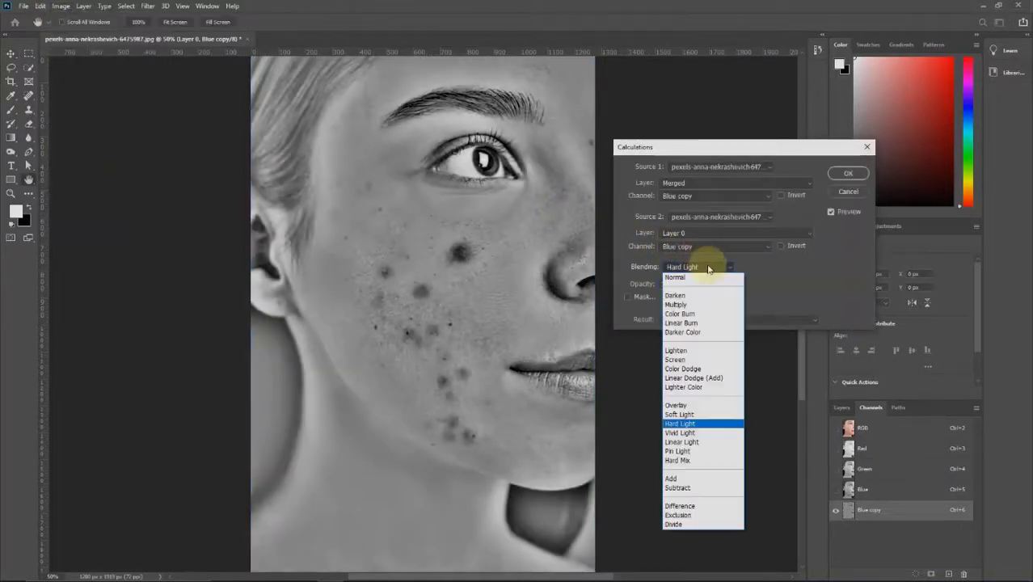
left_click(679, 424)
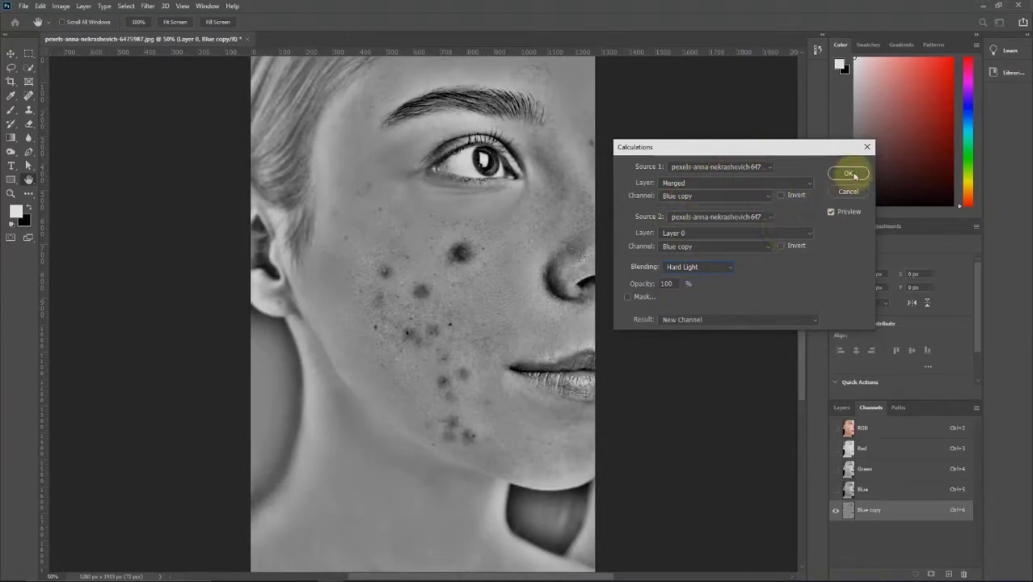
left_click(850, 173)
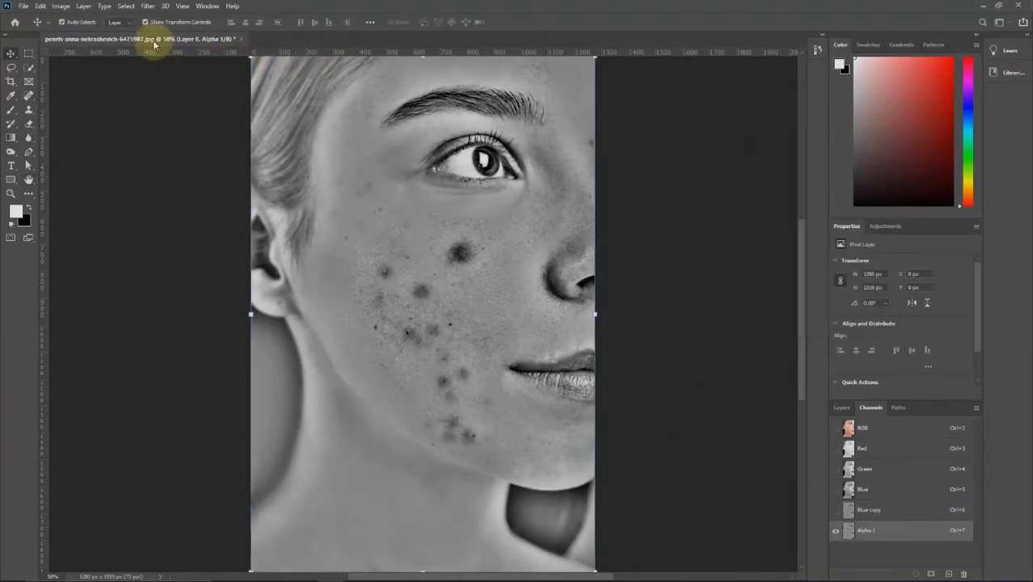
Step: Repeat the Hard Light calculation on Alpha 1 and on the channel made from it, each into a new channel
left_click(57, 7)
left_click(71, 169)
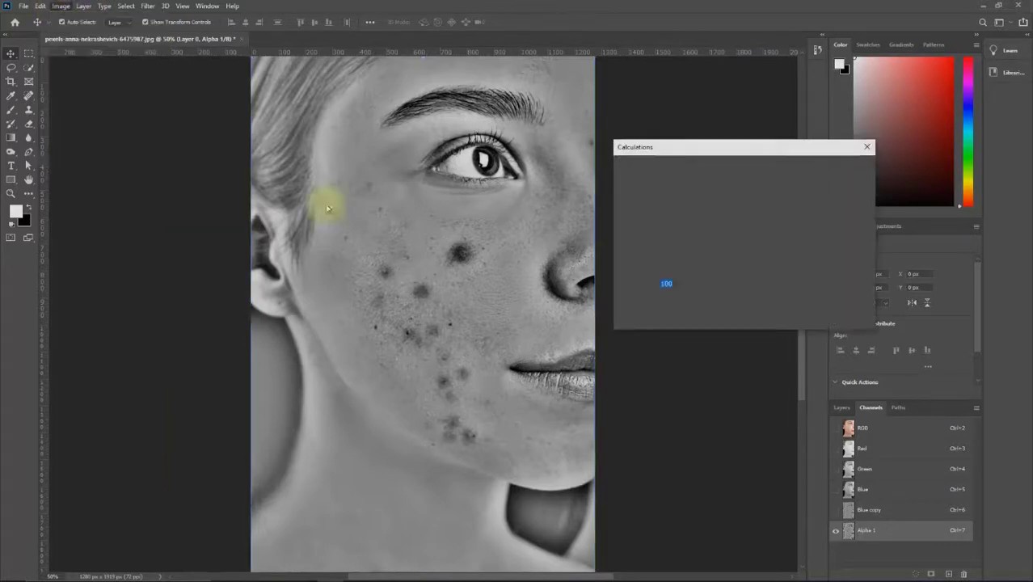
left_click(849, 173)
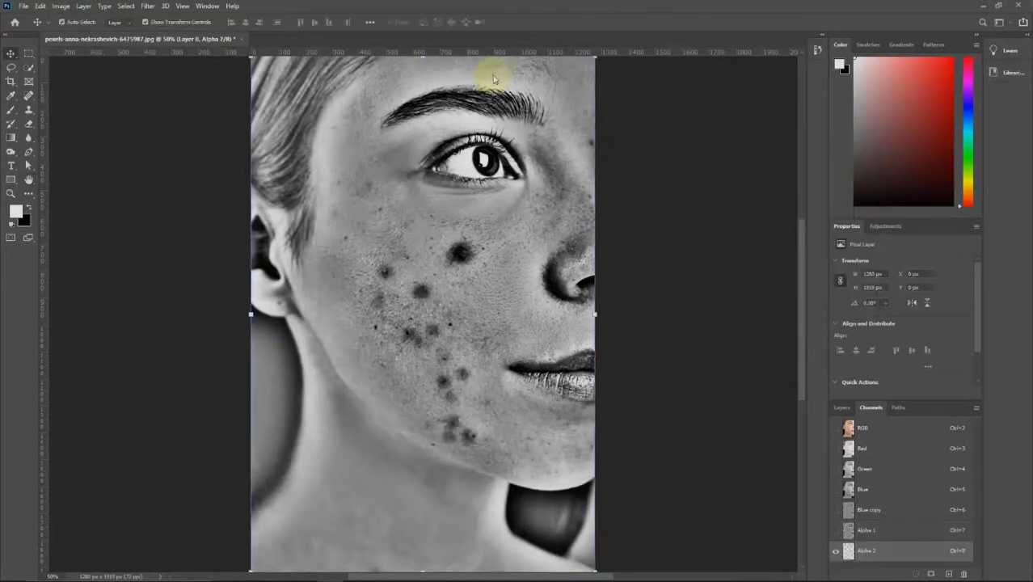
left_click(61, 5)
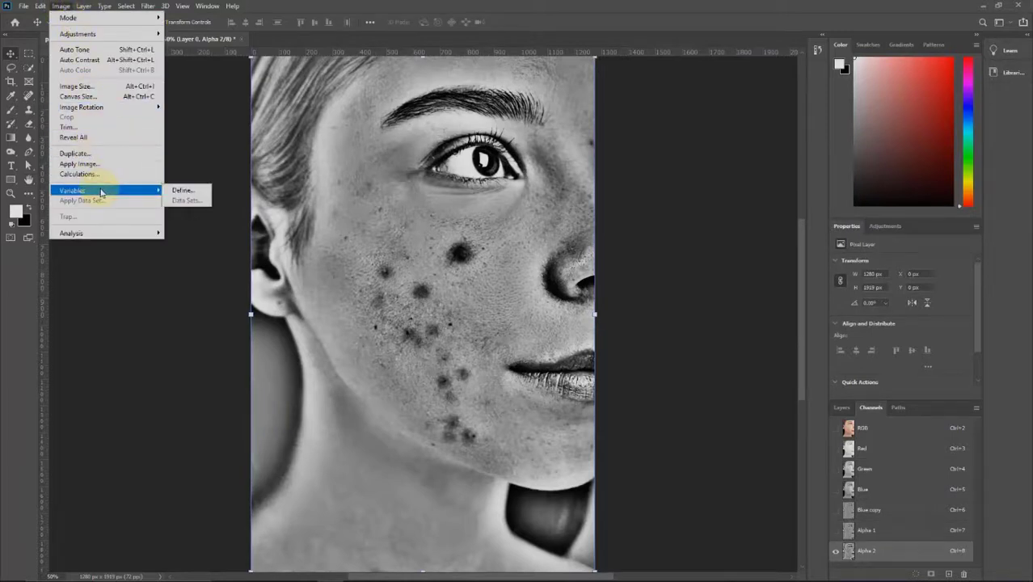
left_click(97, 175)
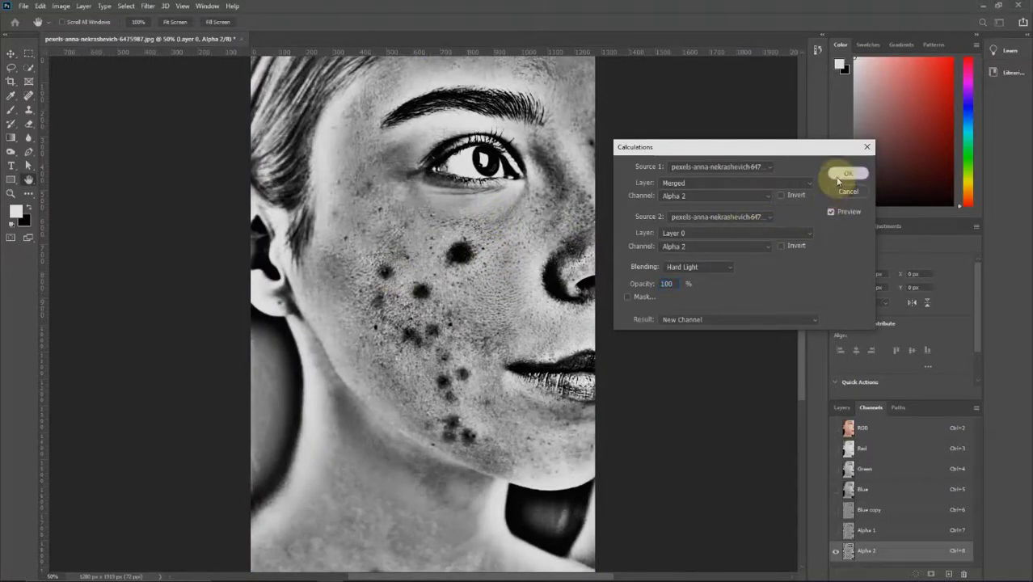
left_click(848, 173)
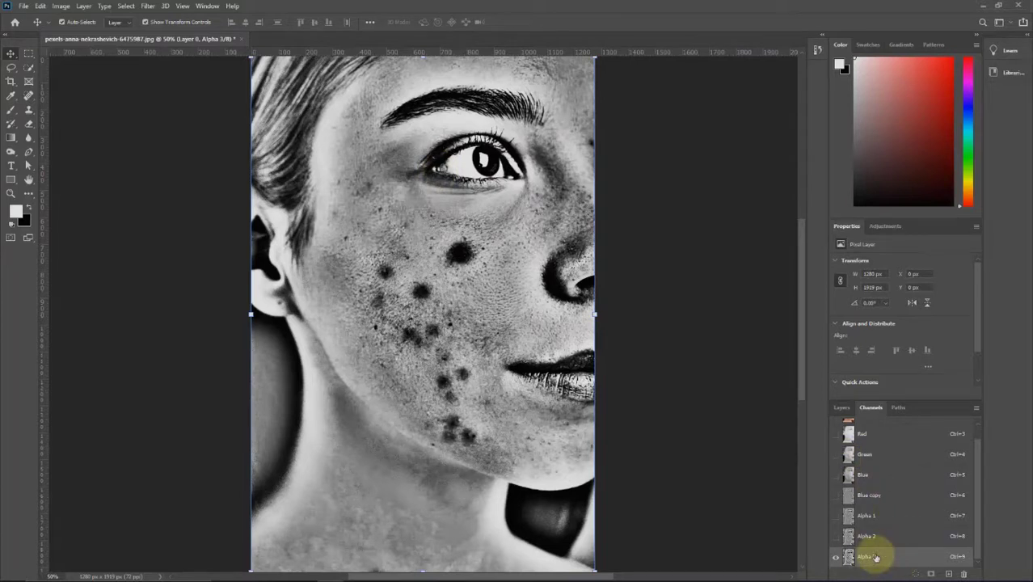
left_click_drag(876, 558, 913, 572)
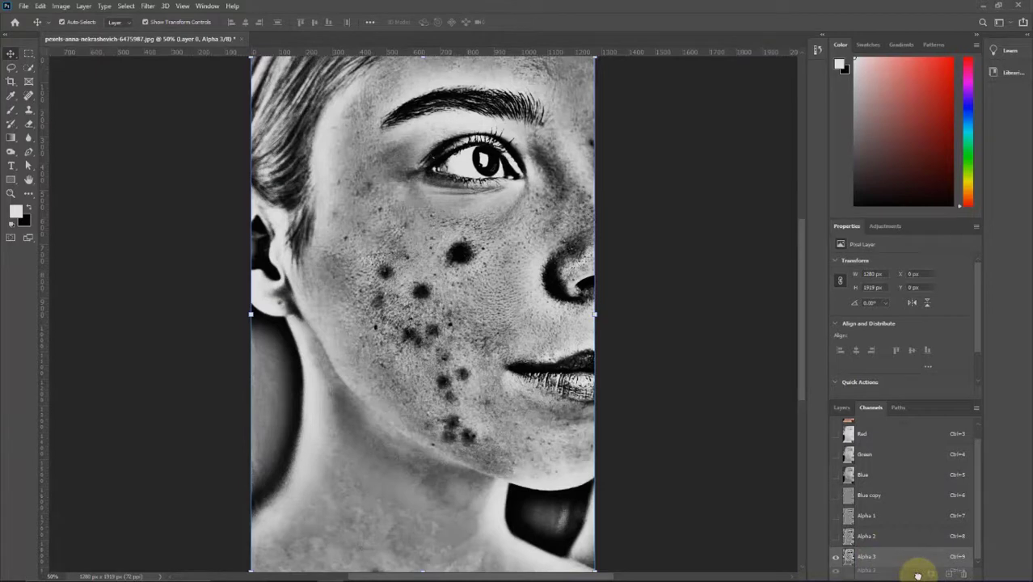
left_click_drag(913, 572, 903, 559)
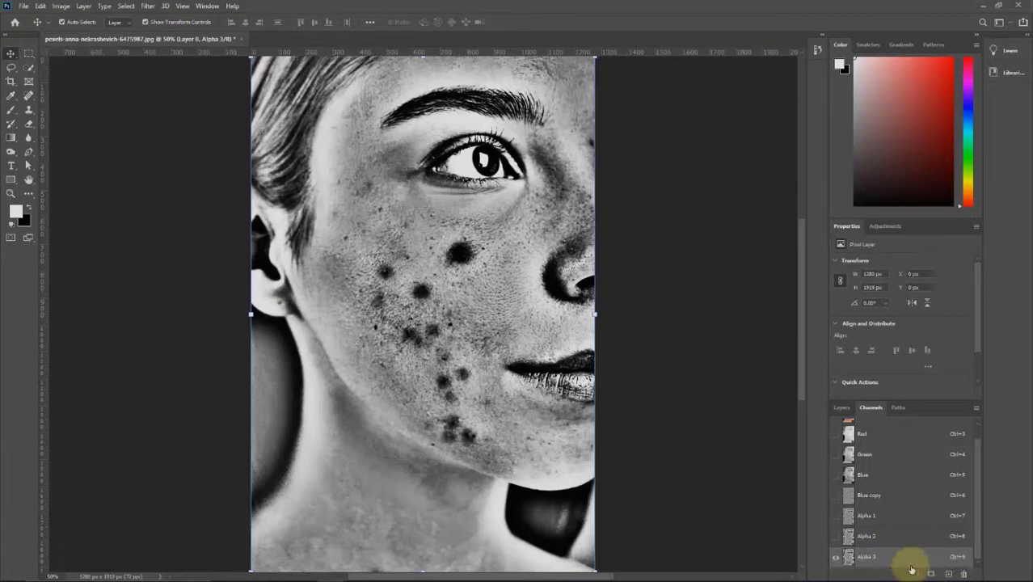
left_click(917, 573)
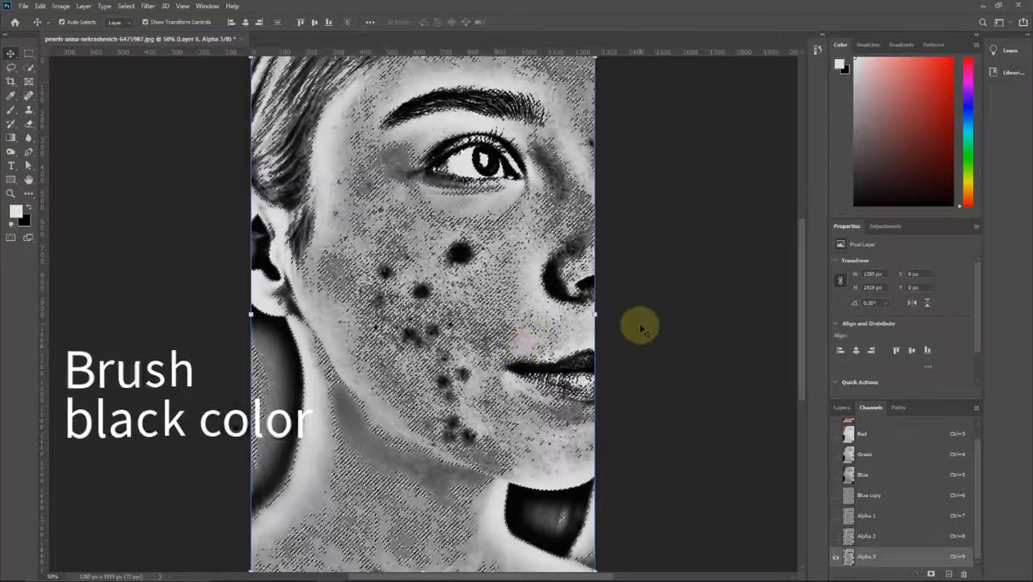
key("ctrl+d")
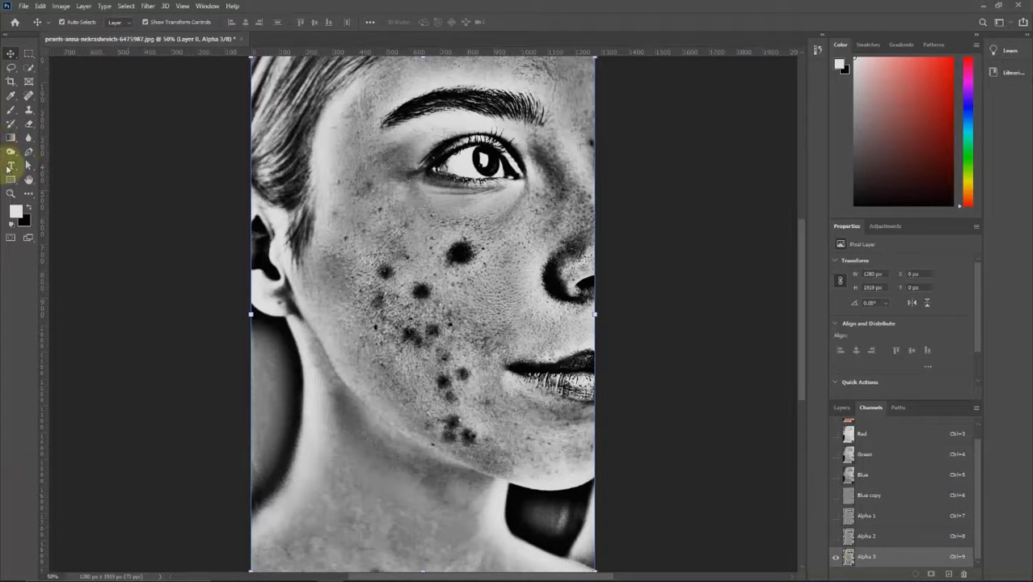
Step: Paint white with a soft brush on Alpha 3 over the hair, ear, neck, background, eyebrow and eye
left_click(11, 109)
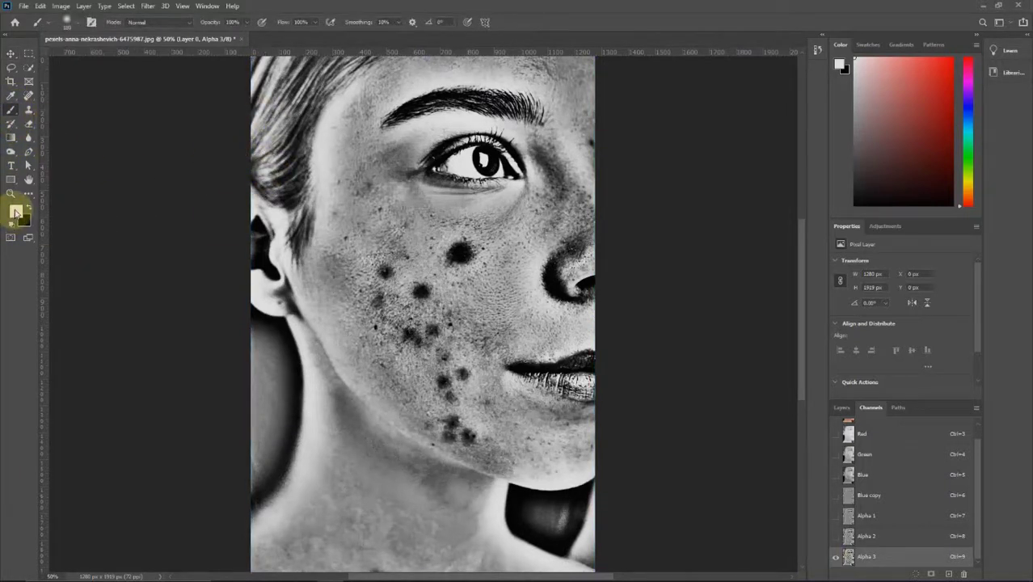
left_click(29, 209)
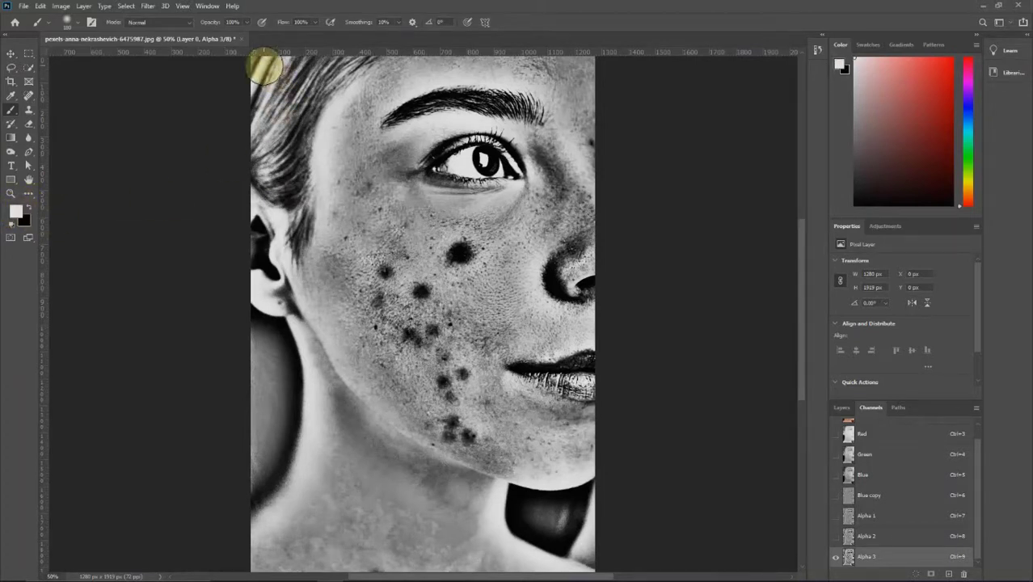
mouse_move(263, 73)
left_mouse_down()
mouse_move(258, 253)
mouse_move(243, 118)
mouse_move(251, 485)
mouse_move(249, 356)
mouse_move(318, 573)
mouse_move(237, 178)
mouse_move(286, 432)
mouse_move(266, 178)
mouse_move(275, 340)
mouse_move(307, 542)
mouse_move(282, 566)
mouse_move(267, 551)
mouse_move(620, 527)
mouse_move(486, 529)
mouse_move(613, 505)
mouse_move(605, 501)
mouse_move(540, 557)
mouse_move(622, 555)
mouse_move(359, 574)
mouse_move(568, 546)
mouse_move(635, 507)
mouse_move(497, 506)
mouse_move(637, 479)
mouse_move(480, 518)
mouse_move(279, 490)
mouse_move(529, 508)
mouse_move(365, 457)
mouse_move(589, 491)
mouse_move(292, 494)
mouse_move(423, 505)
mouse_move(426, 484)
mouse_move(318, 374)
mouse_move(464, 494)
mouse_move(367, 443)
mouse_move(334, 457)
mouse_move(372, 516)
mouse_move(354, 543)
mouse_move(319, 507)
mouse_move(275, 274)
mouse_move(361, 459)
mouse_move(305, 332)
mouse_move(323, 395)
mouse_move(271, 219)
mouse_move(264, 88)
mouse_move(289, 281)
mouse_move(300, 42)
mouse_move(272, 250)
mouse_move(302, 134)
mouse_move(288, 249)
mouse_move(327, 39)
mouse_move(299, 148)
mouse_move(271, 94)
mouse_move(266, 48)
mouse_move(239, 83)
mouse_move(375, 61)
mouse_move(283, 107)
mouse_move(386, 48)
mouse_move(260, 143)
mouse_move(308, 145)
left_mouse_up()
mouse_move(480, 97)
left_mouse_down()
mouse_move(530, 107)
mouse_move(399, 120)
mouse_move(465, 102)
mouse_move(489, 149)
mouse_move(425, 160)
mouse_move(423, 171)
mouse_move(495, 149)
mouse_move(457, 149)
mouse_move(491, 185)
mouse_move(520, 150)
mouse_move(479, 179)
mouse_move(531, 185)
mouse_move(511, 153)
mouse_move(466, 180)
mouse_move(533, 160)
mouse_move(488, 125)
mouse_move(427, 156)
mouse_move(478, 117)
left_mouse_up()
mouse_move(403, 124)
left_mouse_down()
mouse_move(470, 96)
mouse_move(540, 101)
mouse_move(519, 138)
mouse_move(543, 127)
mouse_move(540, 159)
mouse_move(470, 186)
mouse_move(446, 183)
mouse_move(400, 127)
mouse_move(524, 82)
mouse_move(416, 113)
left_mouse_up()
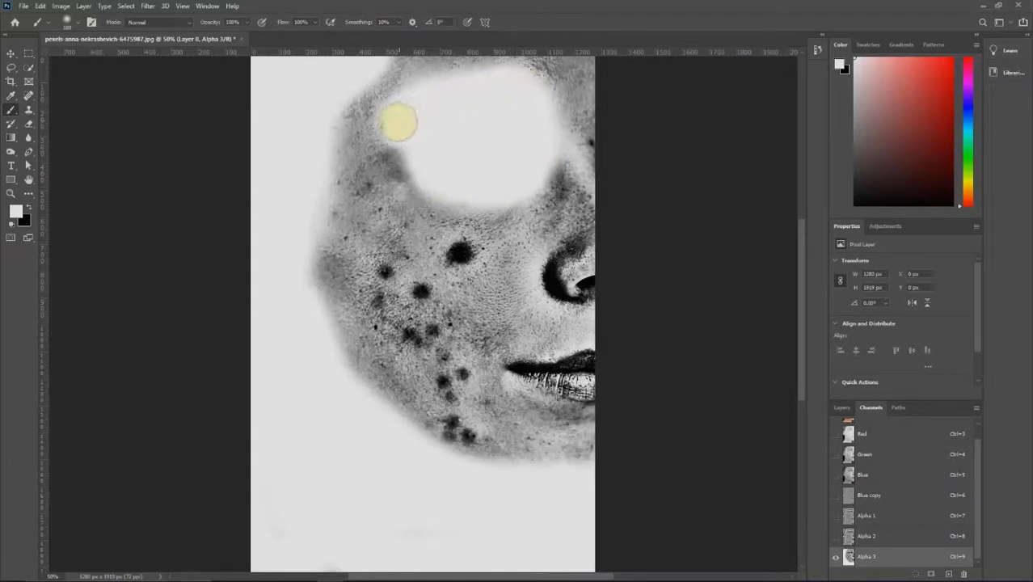
Step: Paint the lips and nose white on the Alpha 3 channel
mouse_move(597, 365)
left_mouse_down()
mouse_move(526, 365)
mouse_move(608, 383)
mouse_move(535, 369)
mouse_move(577, 357)
mouse_move(530, 363)
left_mouse_up()
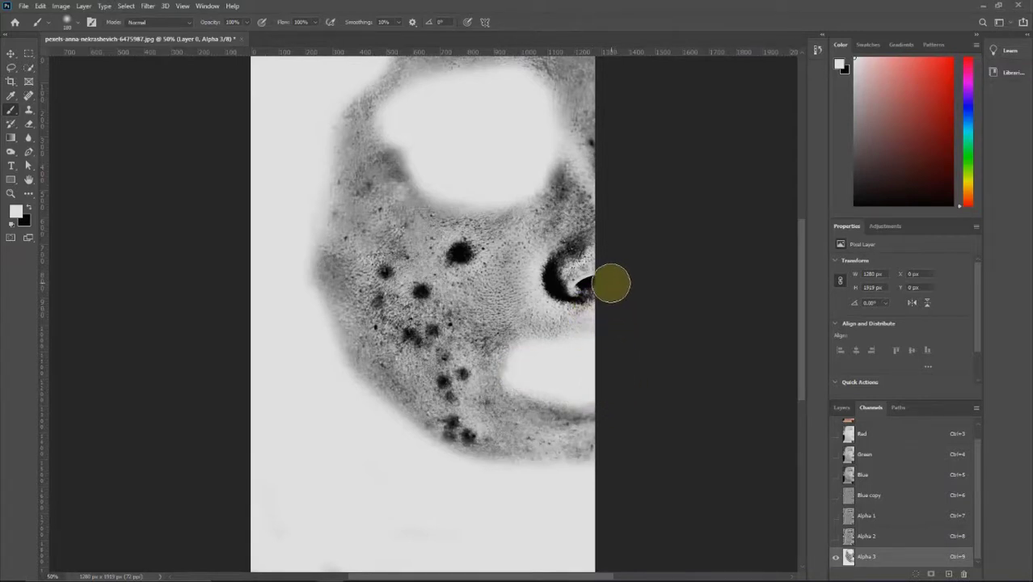
mouse_move(600, 300)
left_mouse_down()
mouse_move(595, 270)
mouse_move(599, 302)
mouse_move(604, 272)
mouse_move(563, 277)
mouse_move(558, 291)
mouse_move(595, 228)
mouse_move(598, 267)
mouse_move(569, 277)
left_mouse_up()
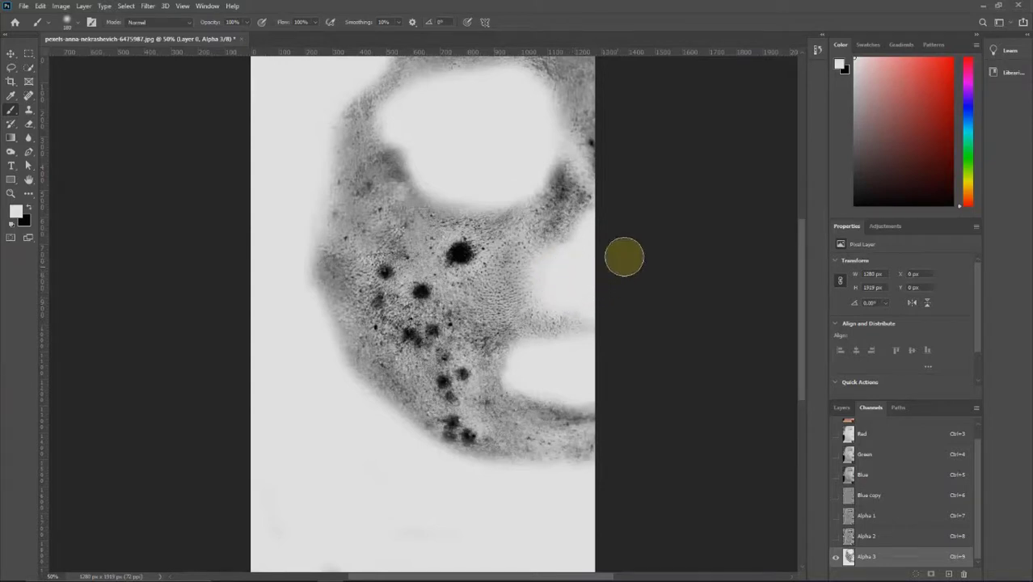
left_click(401, 173)
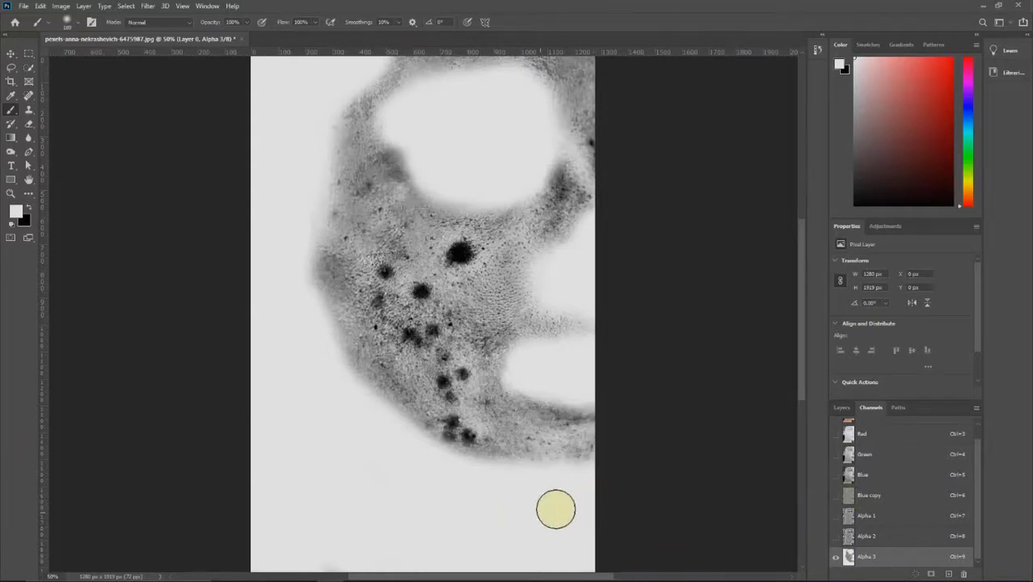
Step: Load the Alpha 3 channel as a selection, invert it, and make Layer 0 copy the active layer
left_click(916, 574)
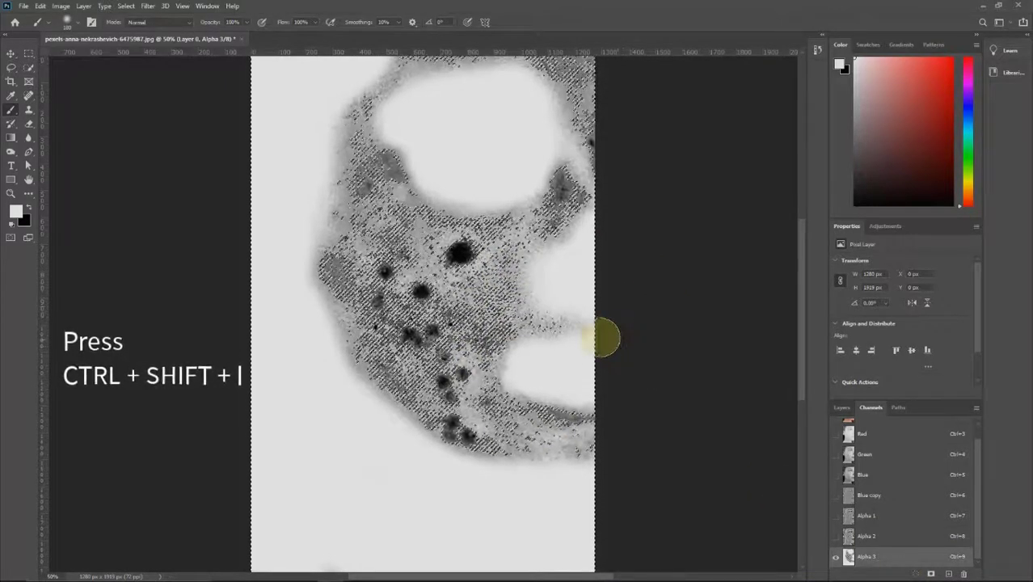
key("ctrl+shift+i")
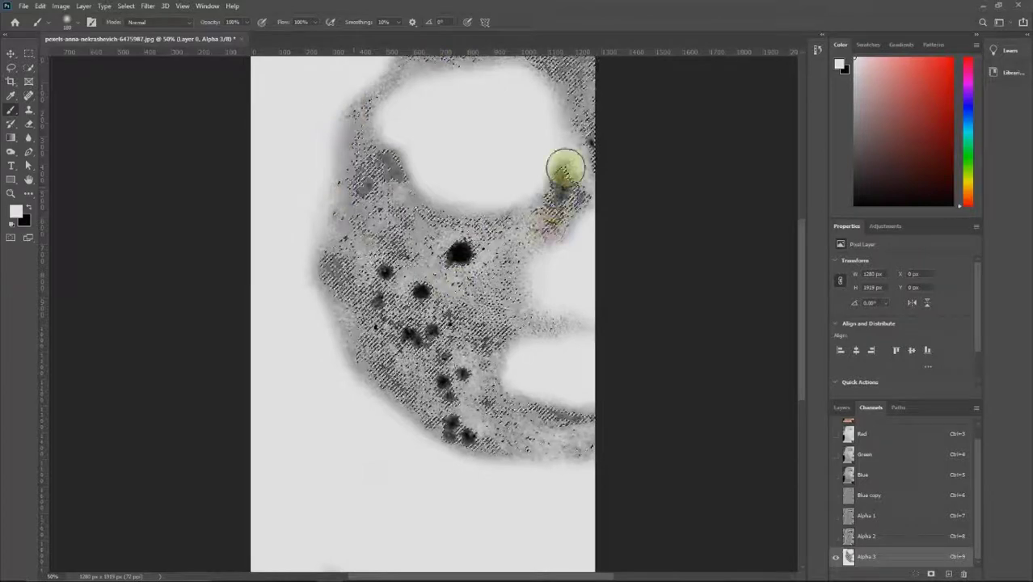
left_click(840, 408)
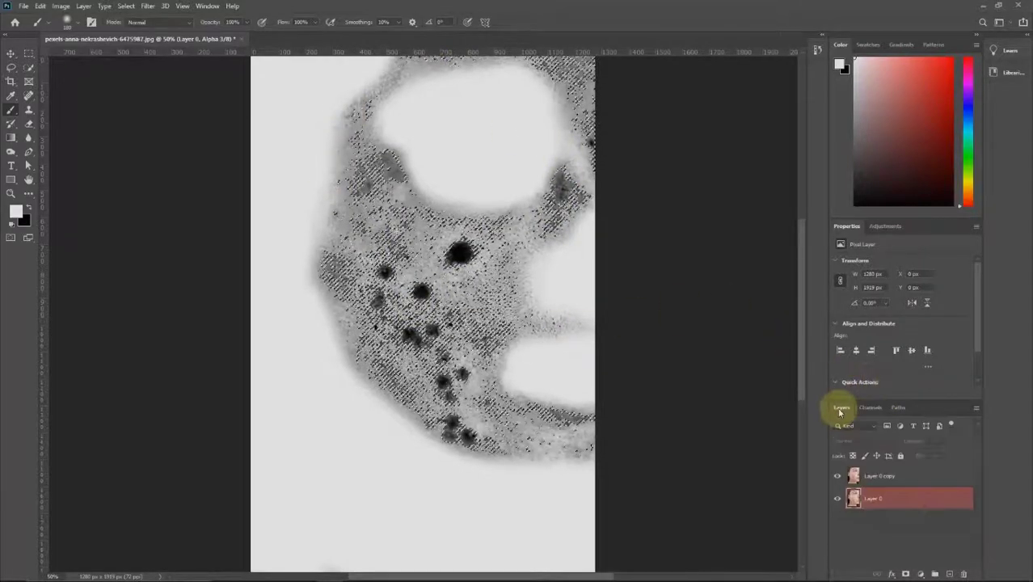
left_click(895, 478)
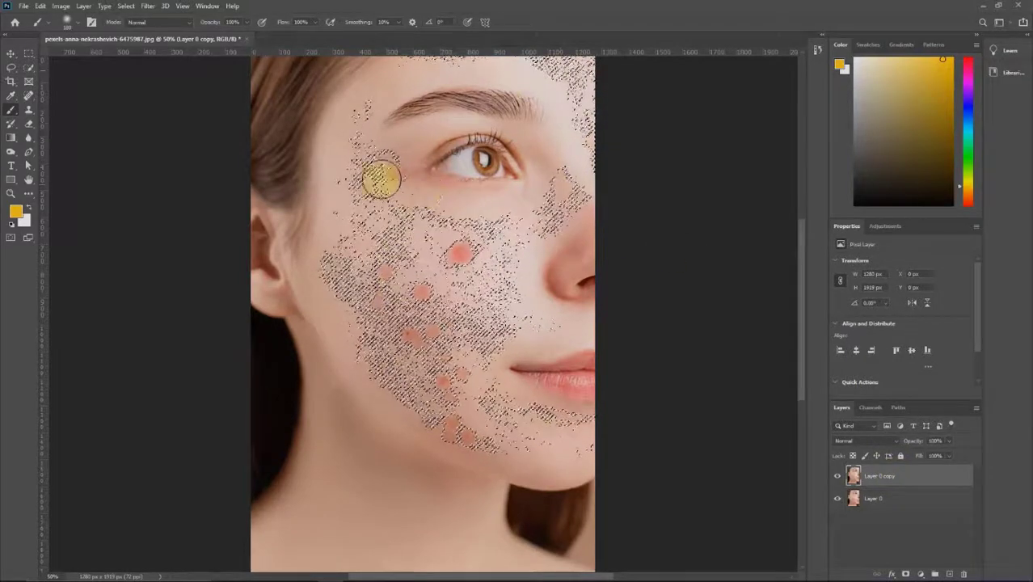
Step: Brighten the selected blemishes with an RGB Curves point at input 38, output 73, and deselect
left_click(65, 6)
mouse_move(89, 33)
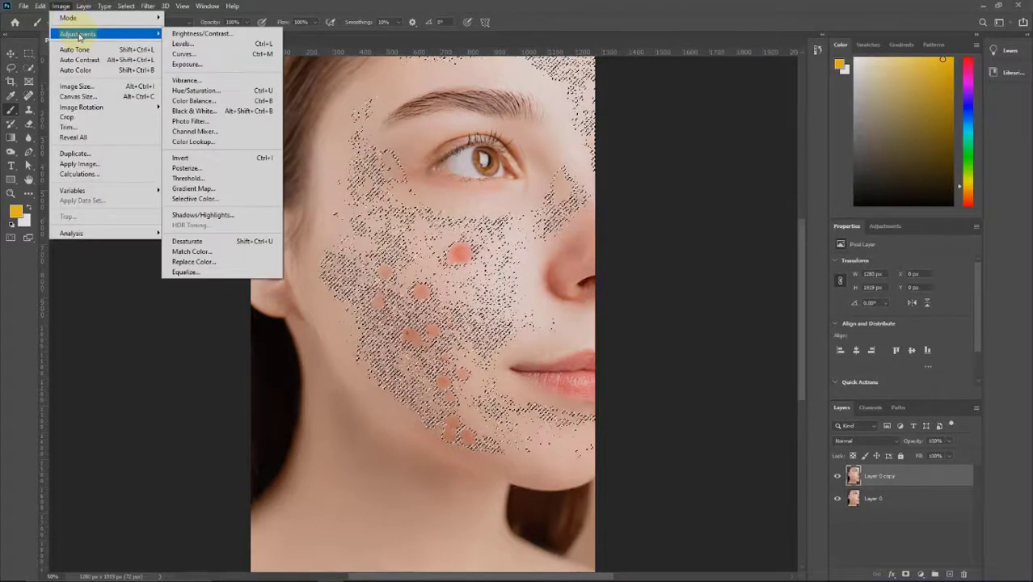
left_click(208, 54)
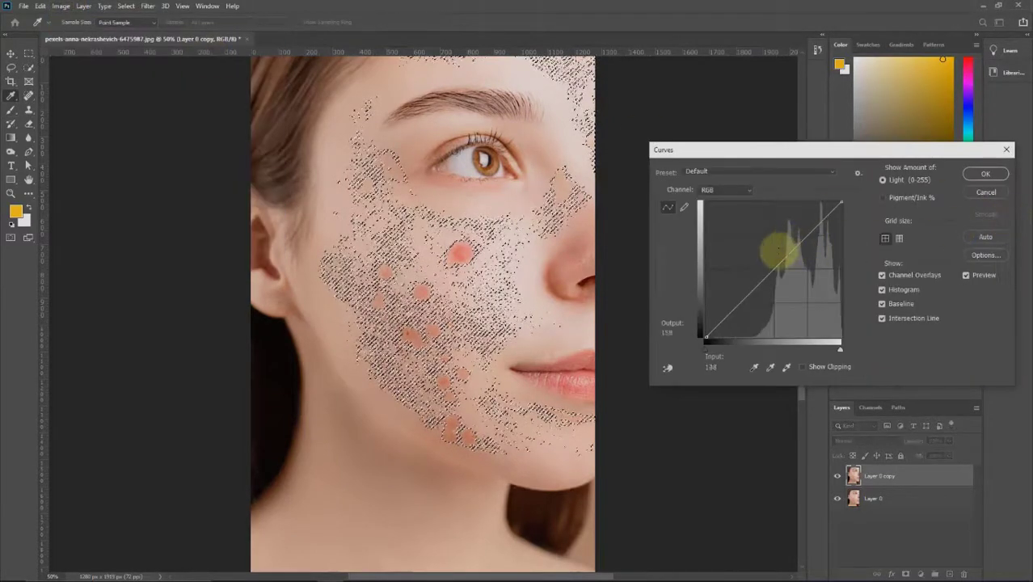
left_click(745, 298)
mouse_move(744, 296)
left_mouse_down()
mouse_move(729, 290)
mouse_move(726, 299)
left_mouse_up()
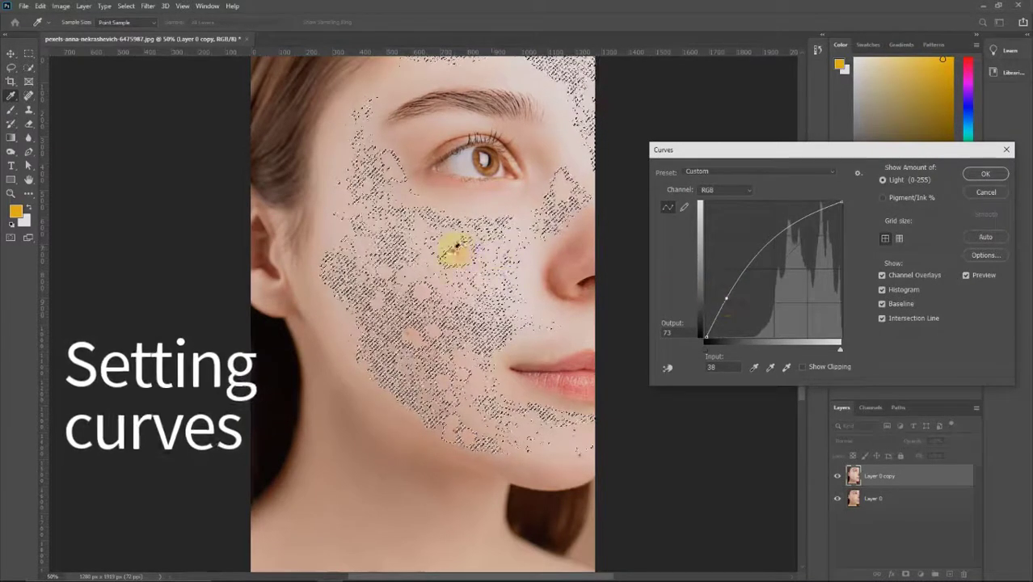
left_click(975, 175)
key("b")
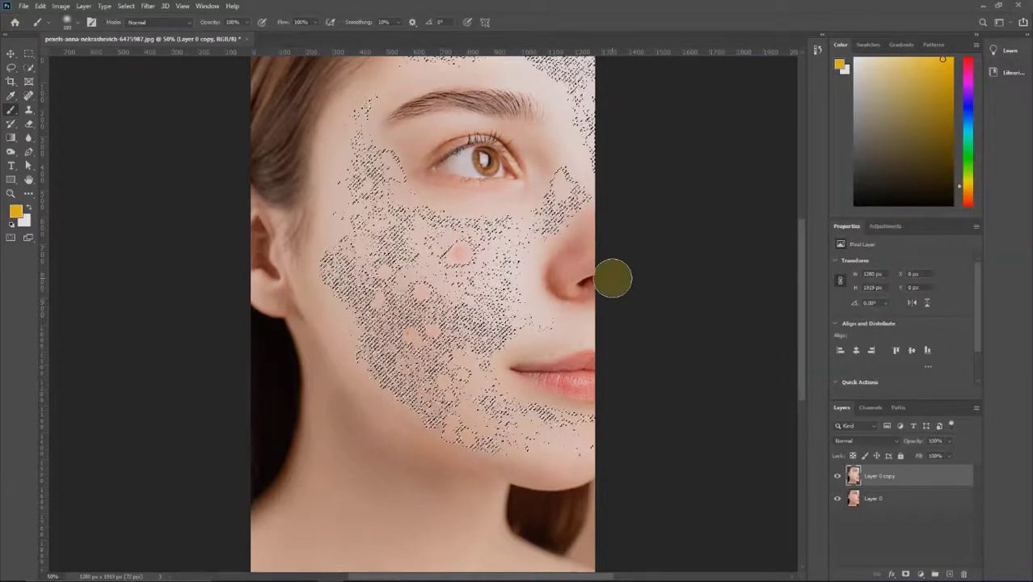
left_click(12, 52)
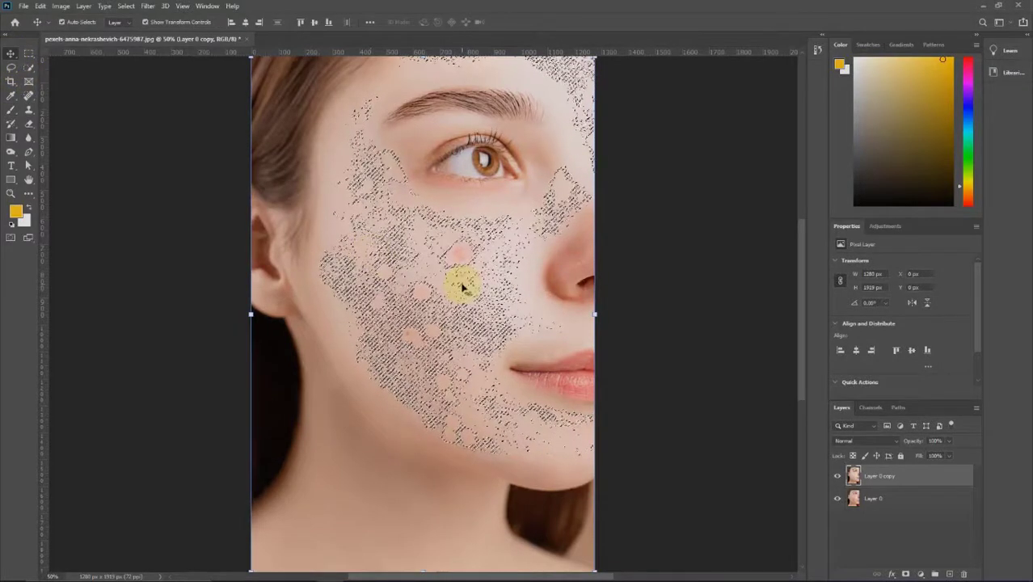
key("ctrl+d")
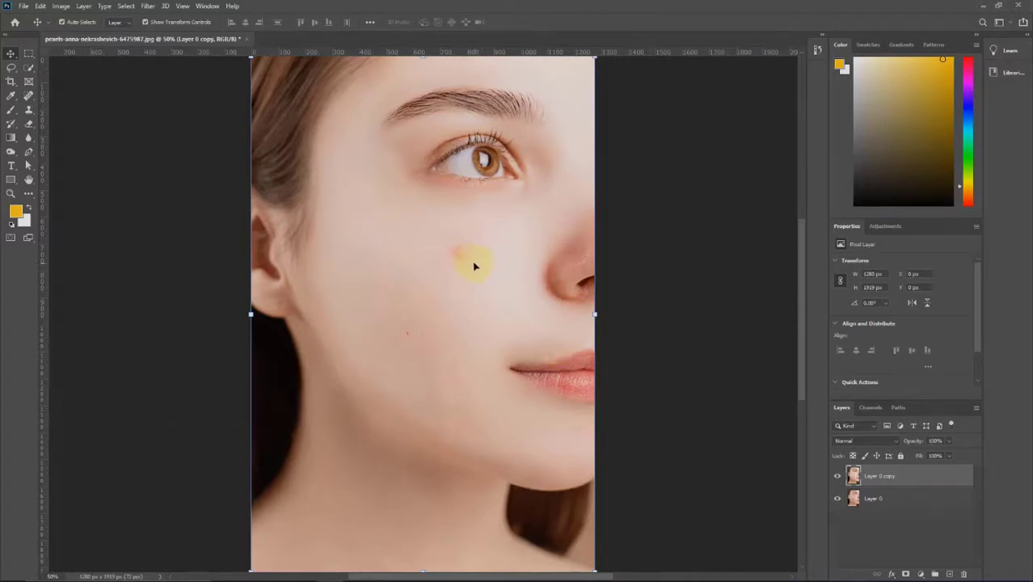
Step: Lasso the remaining red blemish on the upper cheek below the eye and fill it with Content-Aware at 100% opacity
scroll(471, 265, "up", 2)
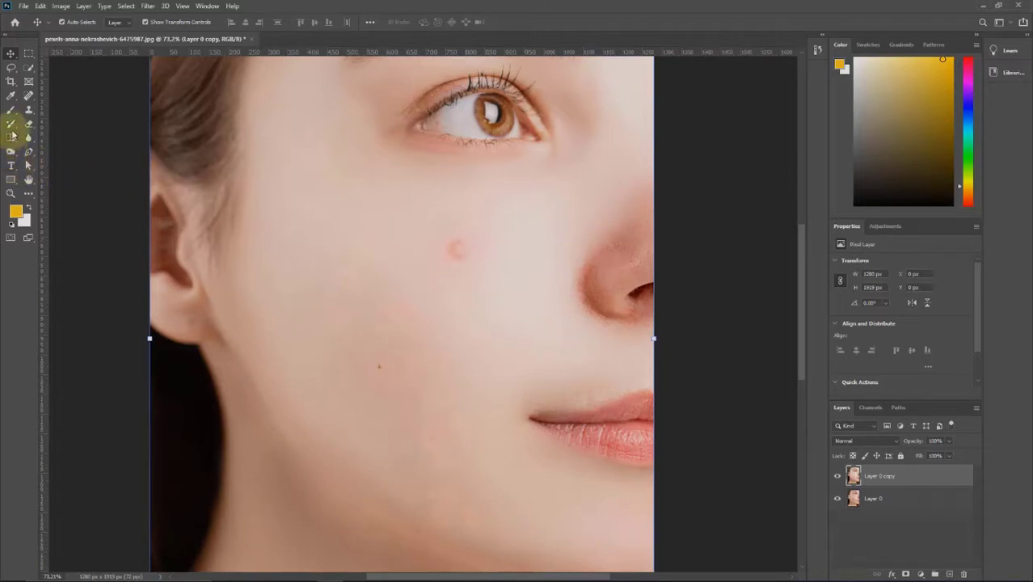
left_click(10, 70)
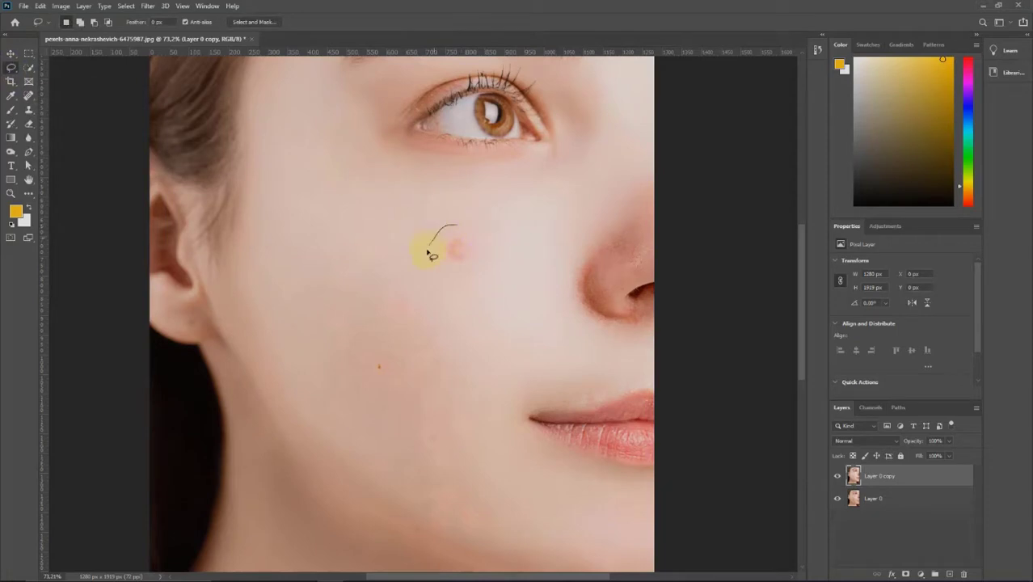
mouse_move(429, 255)
left_mouse_down()
mouse_move(491, 261)
mouse_move(457, 224)
mouse_move(489, 233)
left_mouse_up()
right_click(477, 247)
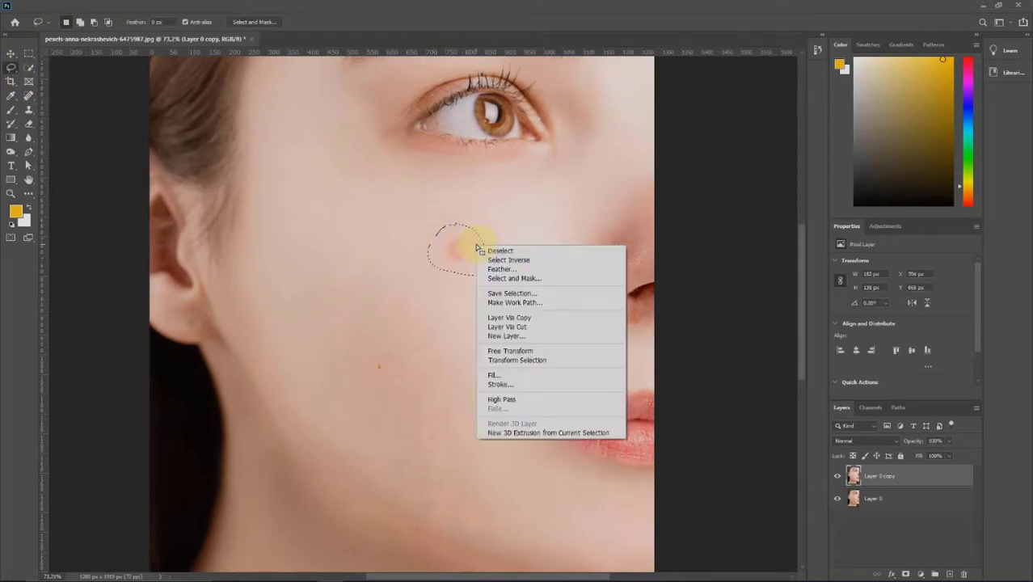
left_click(521, 377)
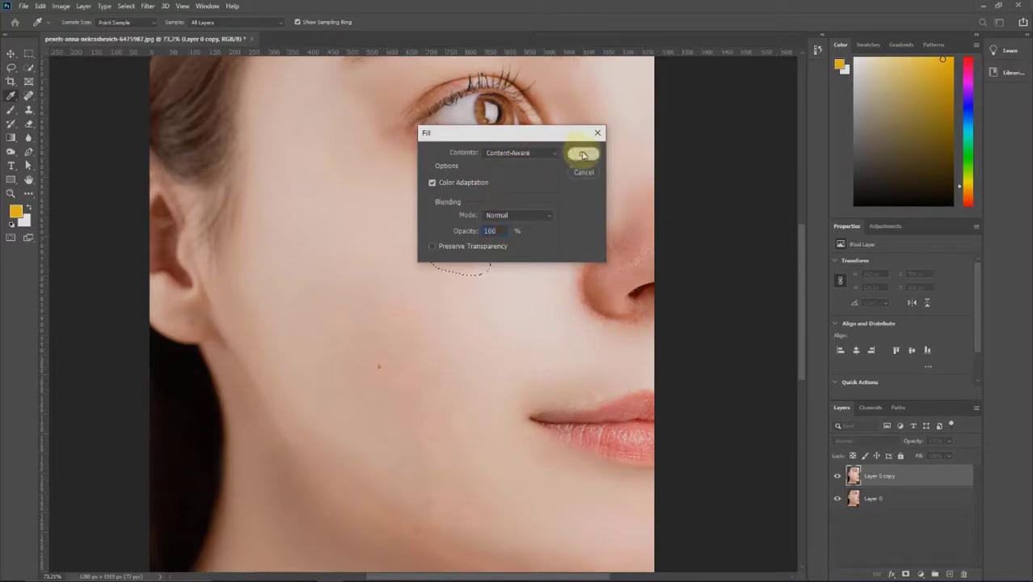
left_click(582, 154)
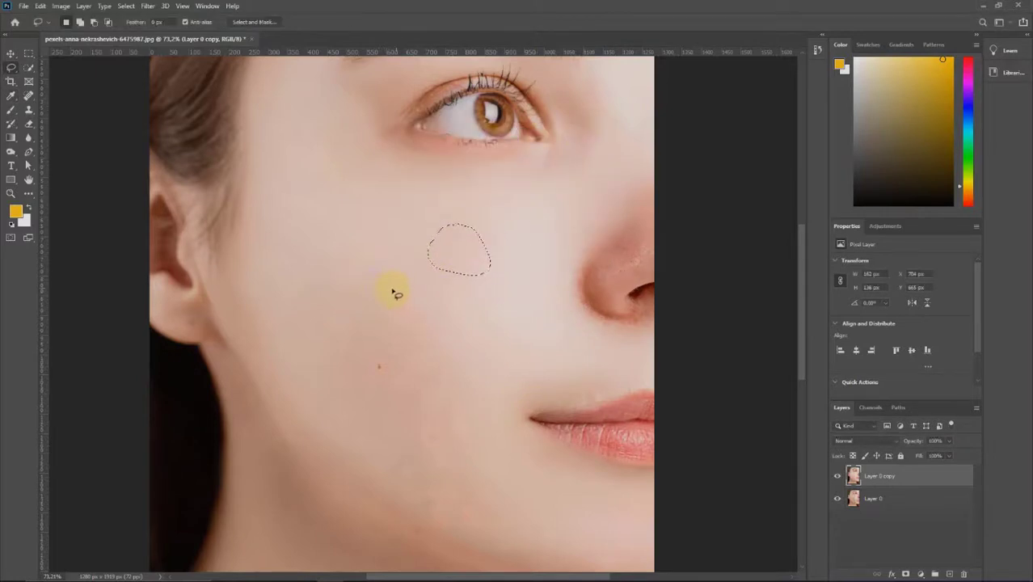
Step: Lasso the mid-cheek spot and the one closer to the ear, filling each with Content-Aware at 100% opacity
left_click_drag(416, 321, 393, 294)
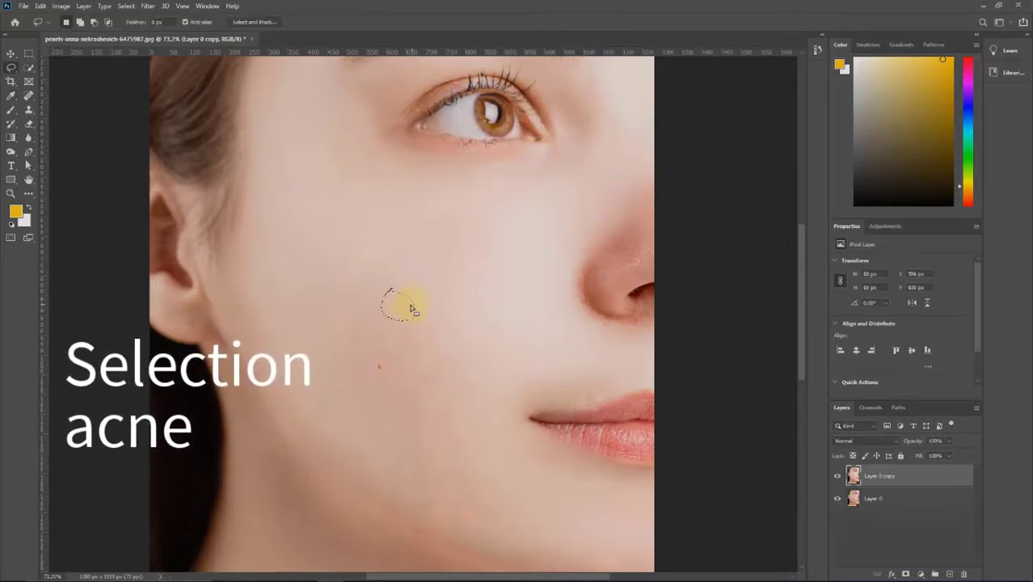
right_click(406, 309)
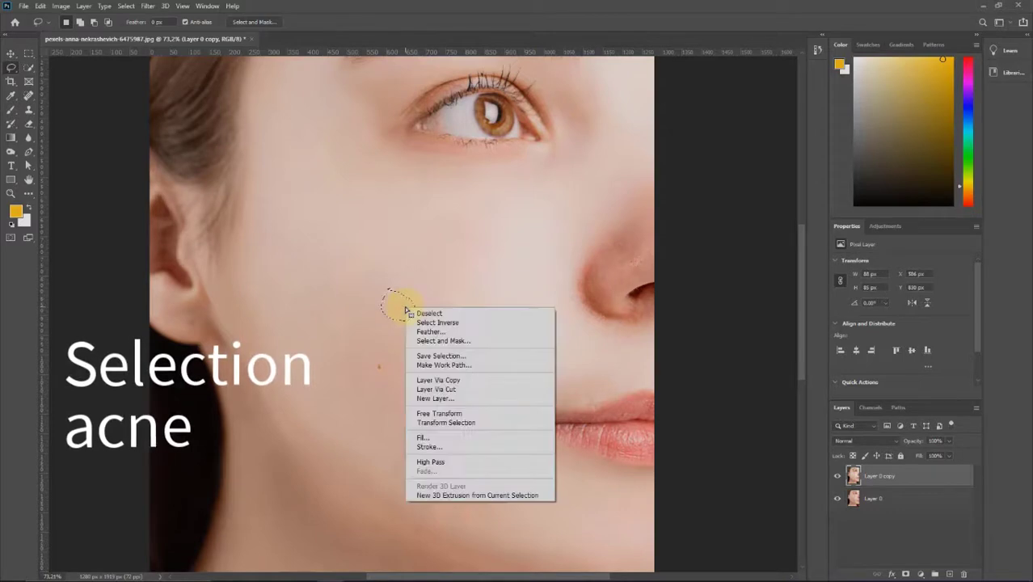
left_click(441, 437)
left_click(581, 154)
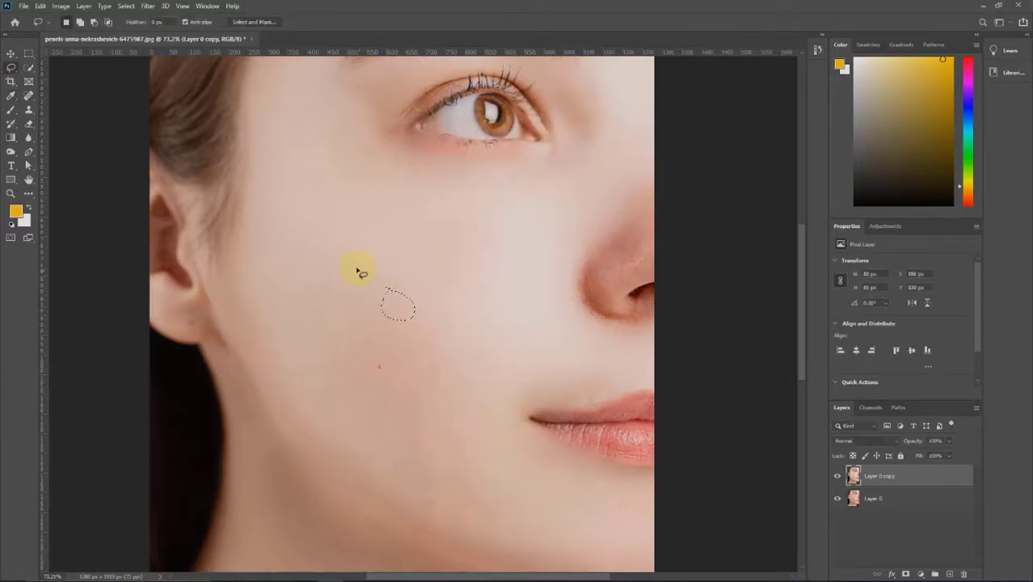
left_click_drag(341, 265, 343, 270)
right_click(342, 275)
left_click(386, 409)
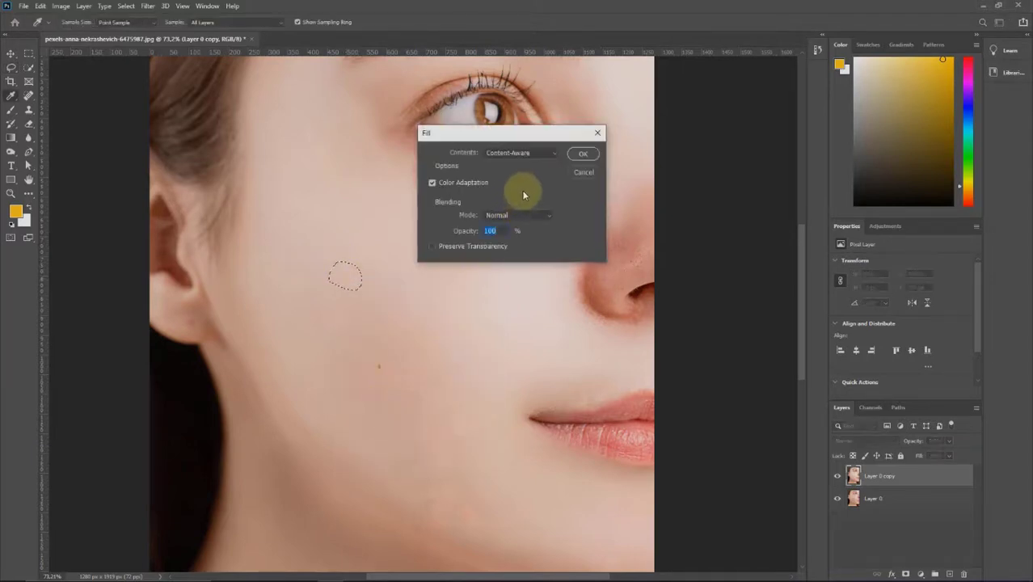
left_click(579, 156)
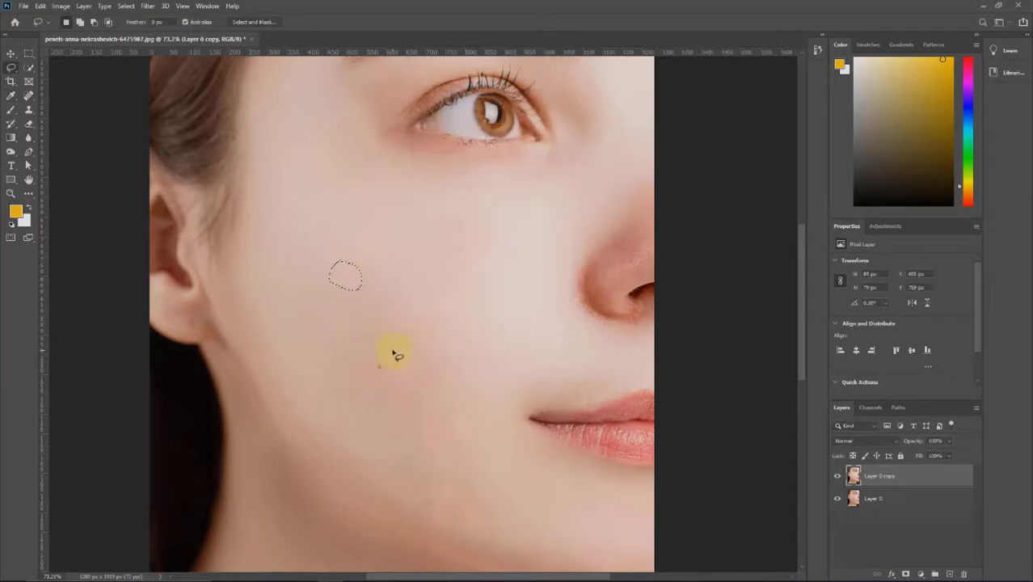
Step: Lasso the reddish patch on the lower cheek and the one near the jawline, filling each with Content-Aware
left_click_drag(431, 417, 413, 431)
mouse_move(463, 478)
left_mouse_down()
mouse_move(464, 435)
mouse_move(431, 419)
left_mouse_up()
right_click(446, 440)
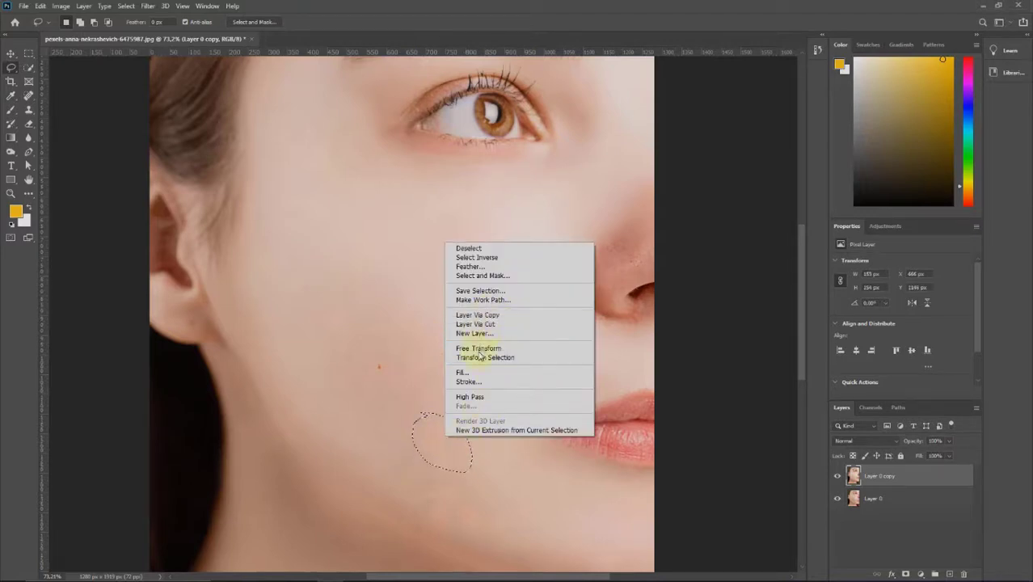
left_click(465, 373)
left_click(581, 156)
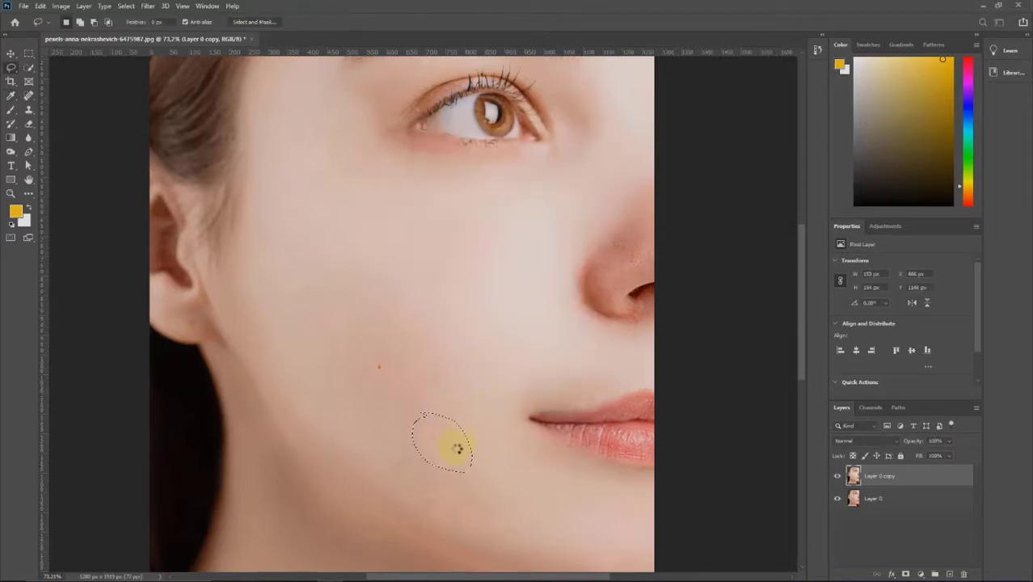
mouse_move(451, 484)
left_mouse_down()
mouse_move(426, 489)
mouse_move(457, 536)
mouse_move(468, 489)
mouse_move(449, 485)
left_mouse_up()
right_click(462, 495)
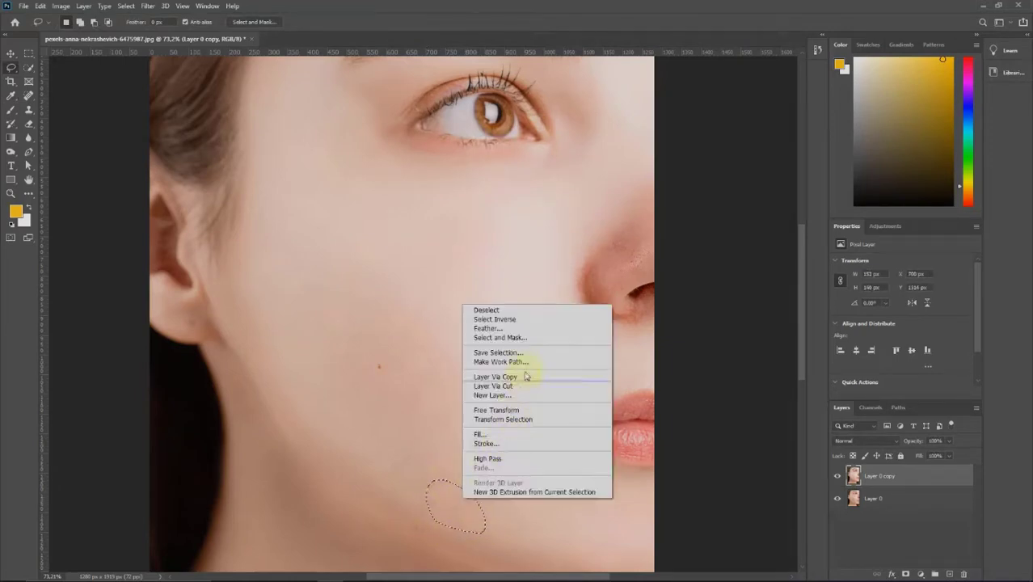
left_click(483, 435)
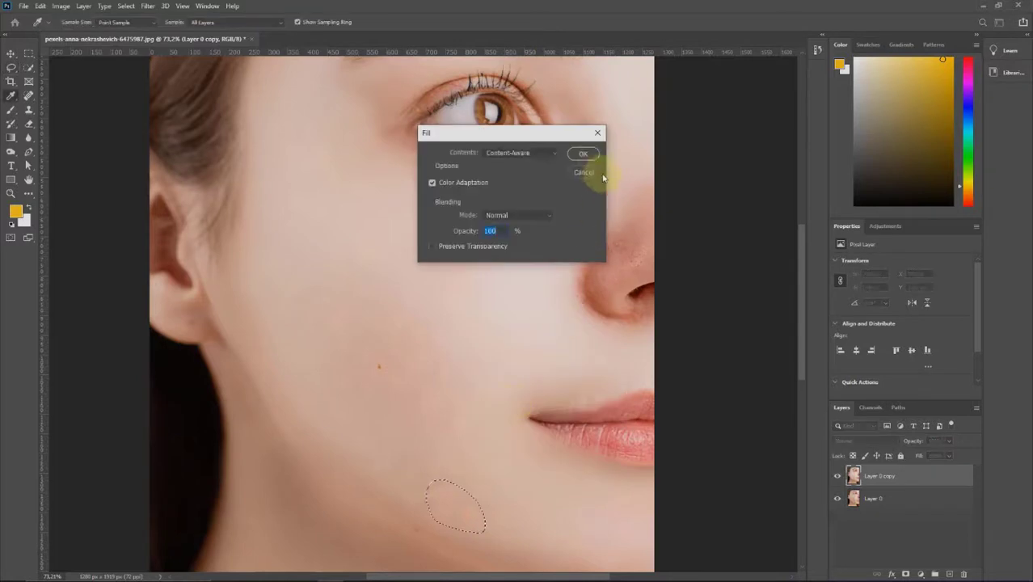
left_click(594, 160)
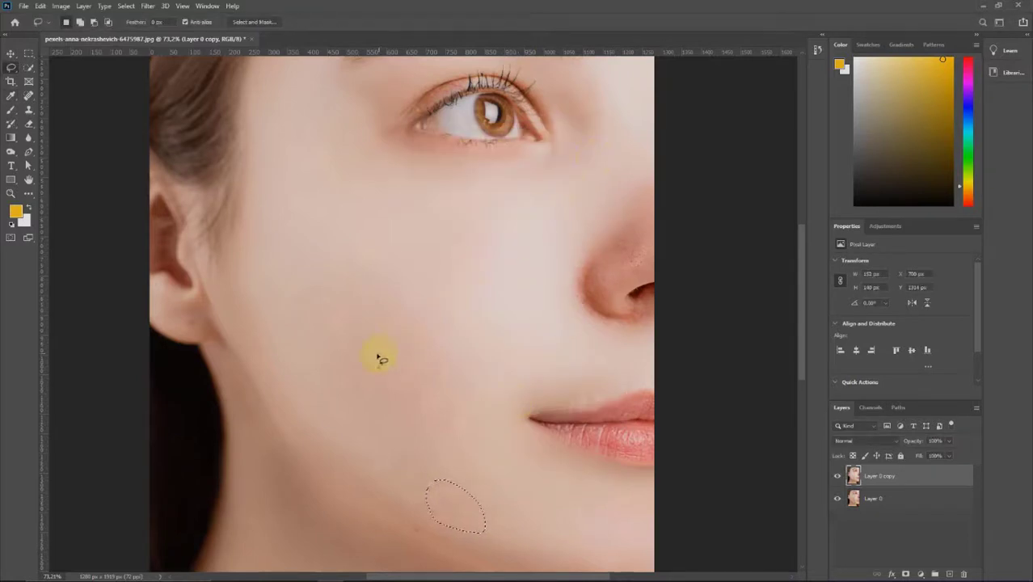
Step: Remove the small dark dot at the cheek's centre and the spot toward the mouth with lassoed Content-Aware fills
mouse_move(371, 383)
left_mouse_down()
mouse_move(397, 347)
mouse_move(385, 340)
mouse_move(370, 376)
left_mouse_up()
right_click(378, 357)
left_click(405, 490)
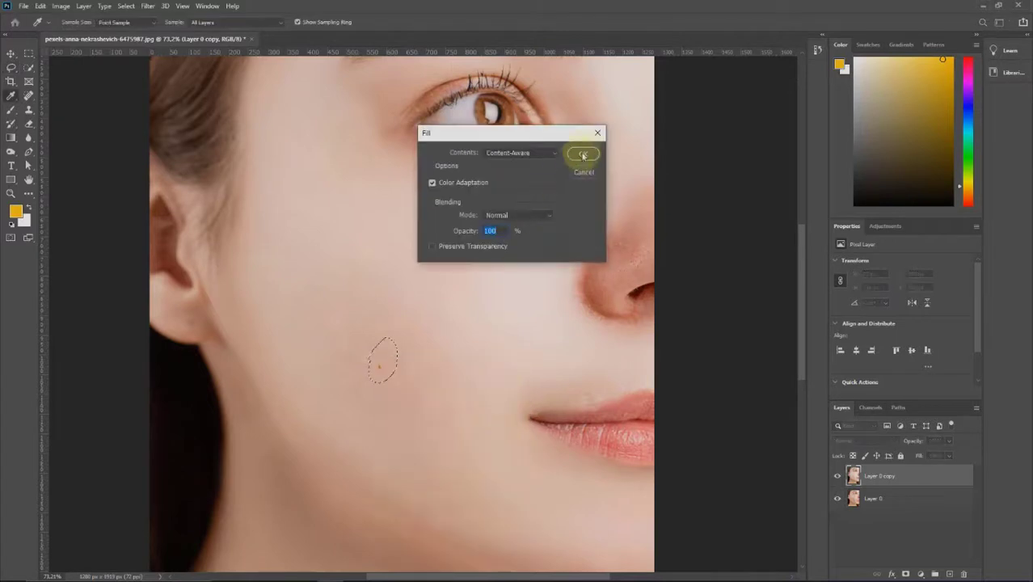
left_click(581, 156)
mouse_move(444, 339)
left_mouse_down()
mouse_move(450, 372)
mouse_move(448, 346)
left_mouse_up()
right_click(451, 353)
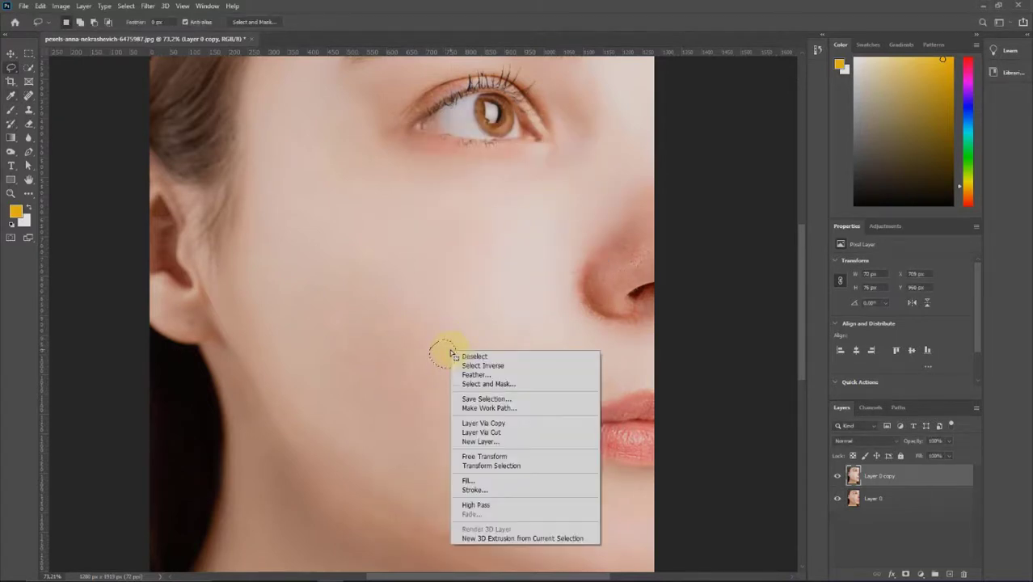
left_click(489, 481)
left_click(596, 154)
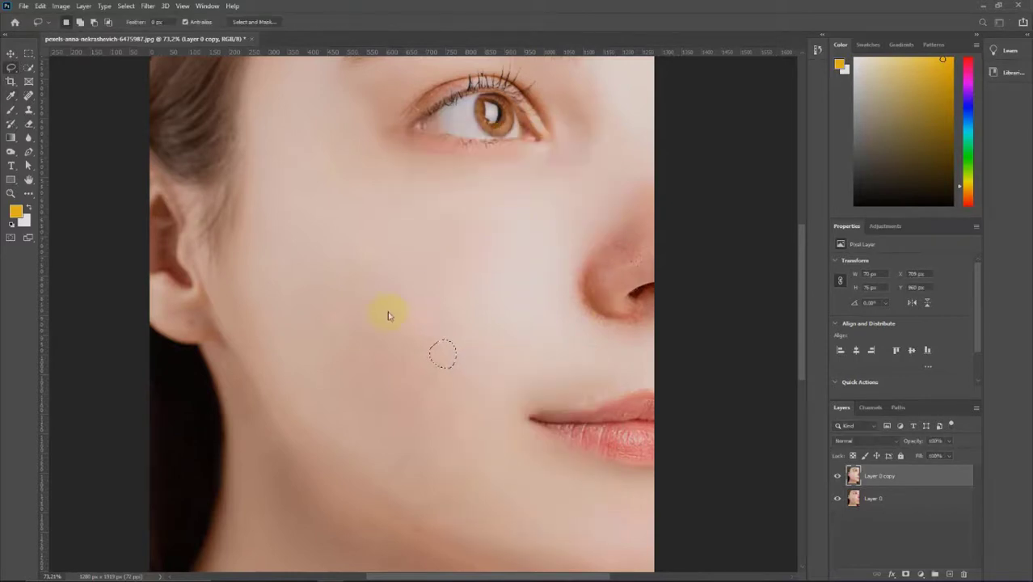
Step: Lasso the spot on the outer cheek, fill it with Content-Aware, and clear the selection
mouse_move(329, 339)
left_mouse_down()
mouse_move(327, 367)
mouse_move(330, 350)
left_mouse_up()
right_click(328, 354)
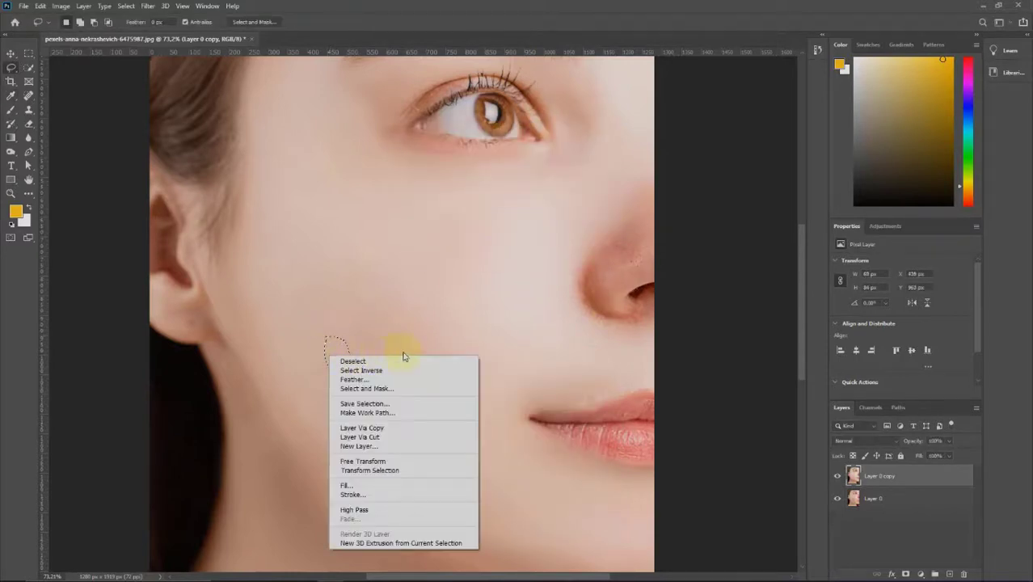
left_click(380, 485)
left_click(588, 155)
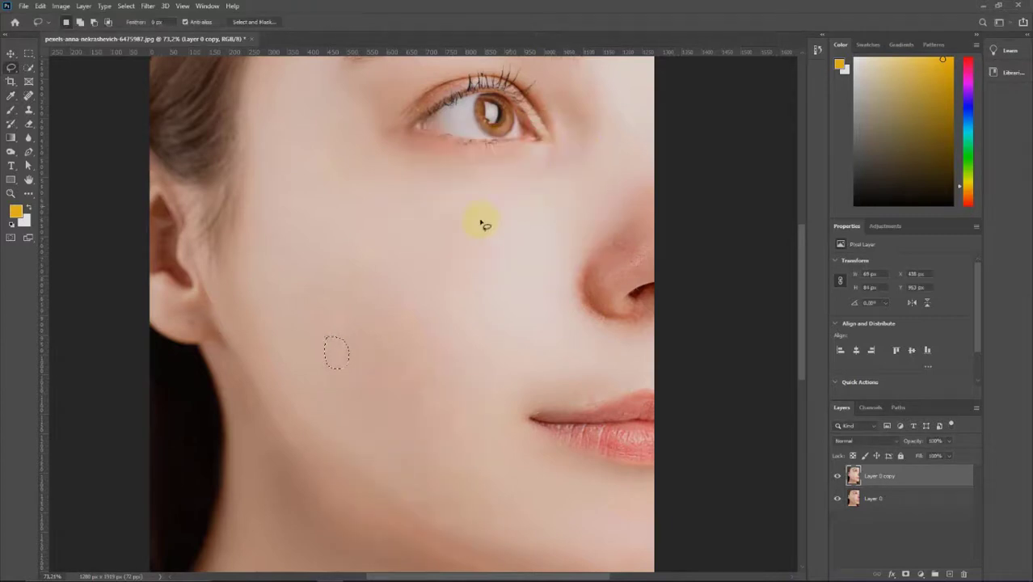
scroll(375, 325, "down", 5)
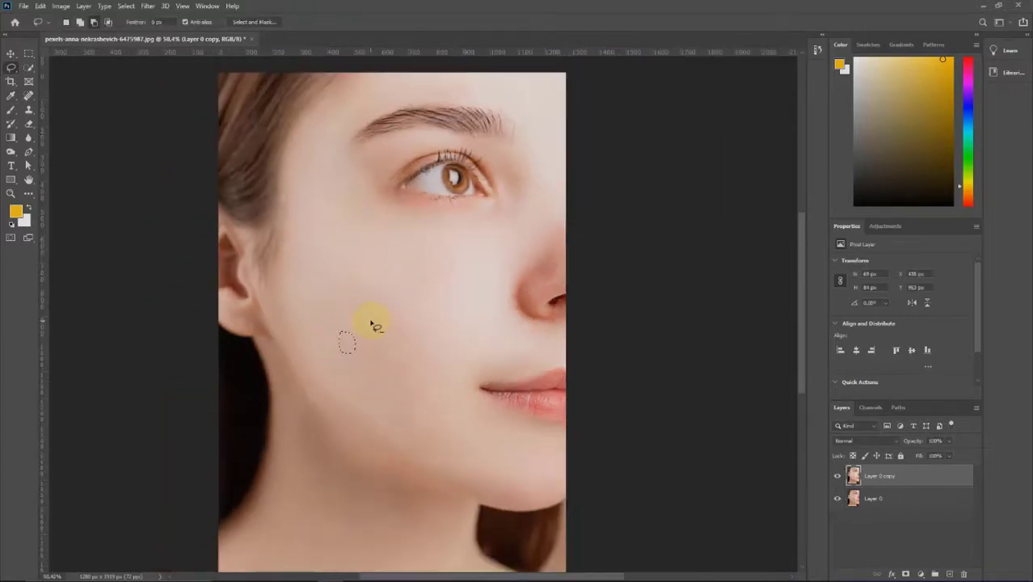
left_click(477, 303)
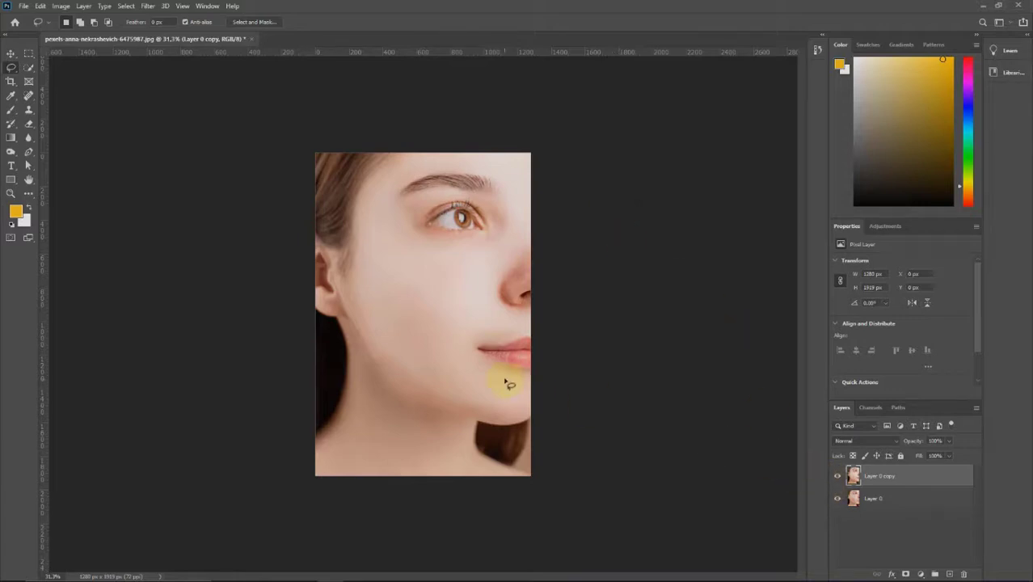
Step: Toggle the visibility of Layer 0 copy repeatedly to compare the retouched skin with the original
left_click(837, 478)
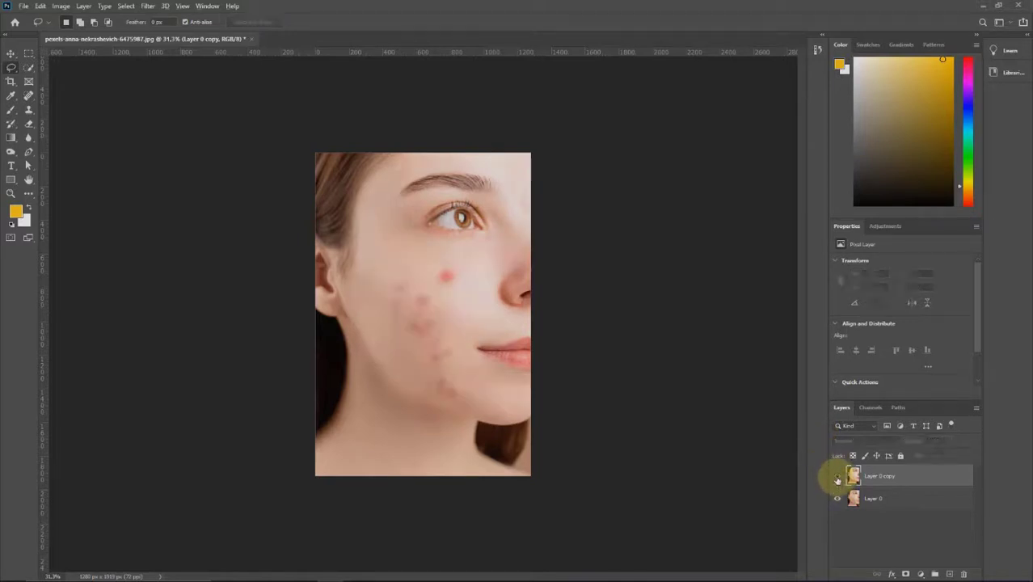
left_click(838, 477)
left_click(838, 477)
left_click(838, 478)
left_click(837, 478)
left_click(838, 478)
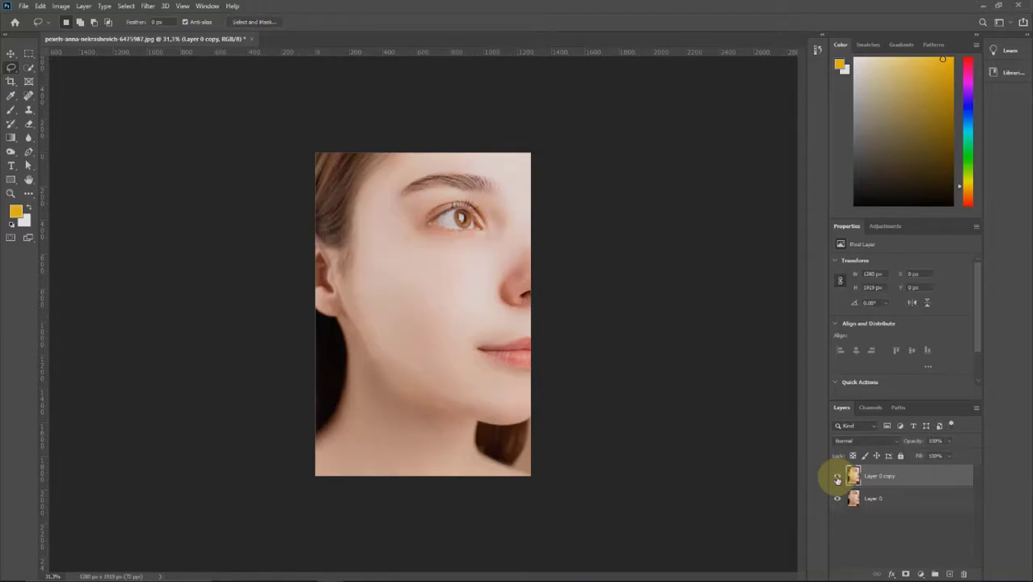
left_click(837, 478)
left_click(838, 478)
left_click(837, 478)
left_click(838, 478)
left_click(838, 478)
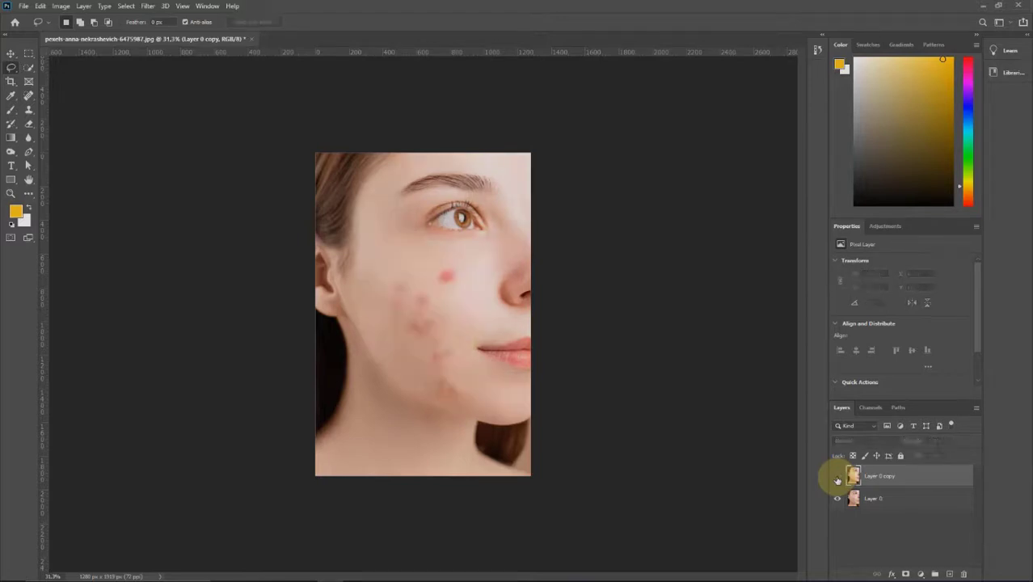
Step: Switch Layer 0 copy off and on a few more times for a before/after check, leaving it shown
left_click(837, 477)
left_click(837, 477)
left_click(837, 478)
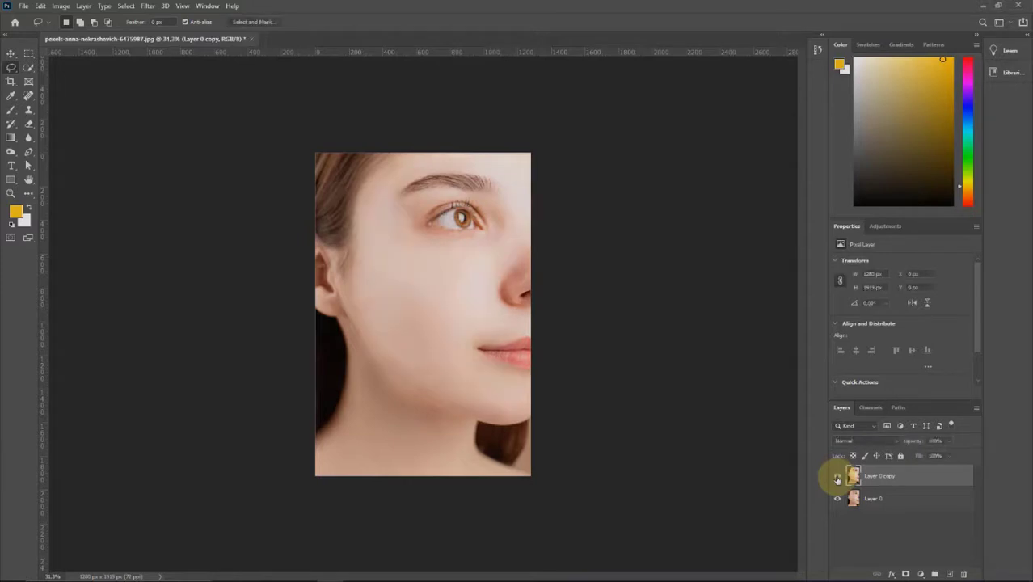
left_click(838, 478)
left_click(837, 477)
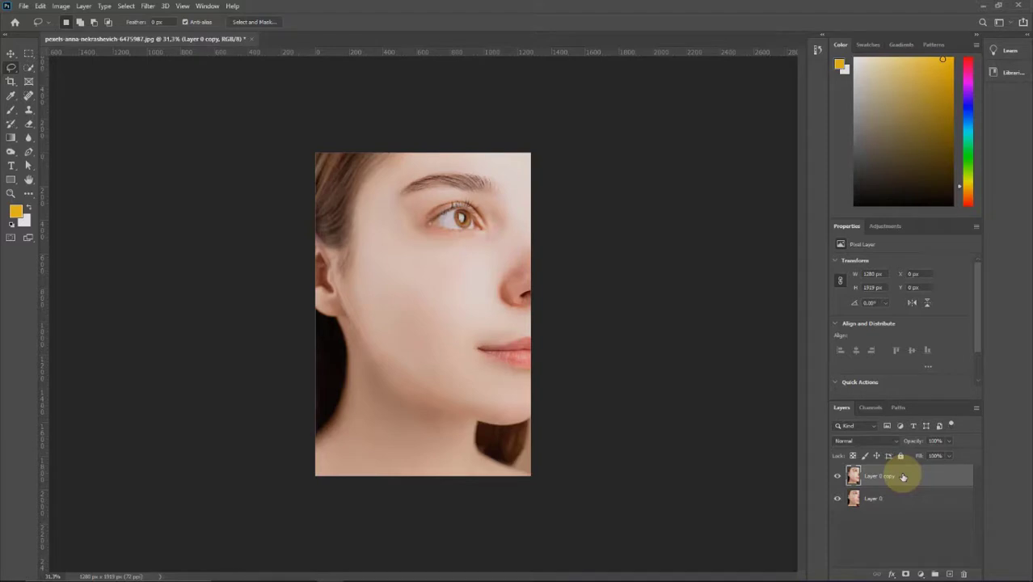
Step: Darken the midtones of Layer 0 copy slightly with a Curves adjustment, moving the RGB curve's middle point to input 122, output 114
left_click(60, 6)
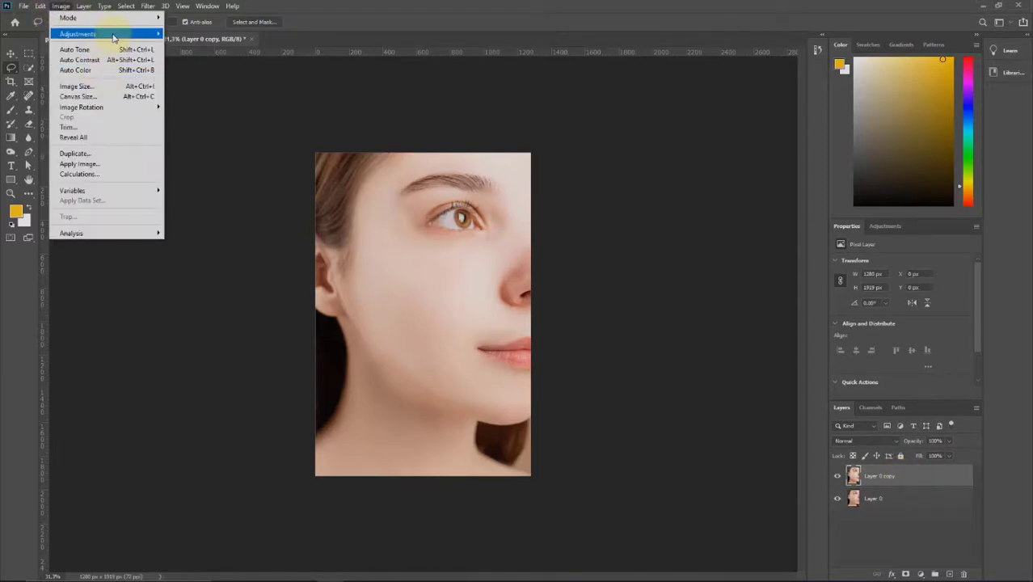
mouse_move(113, 34)
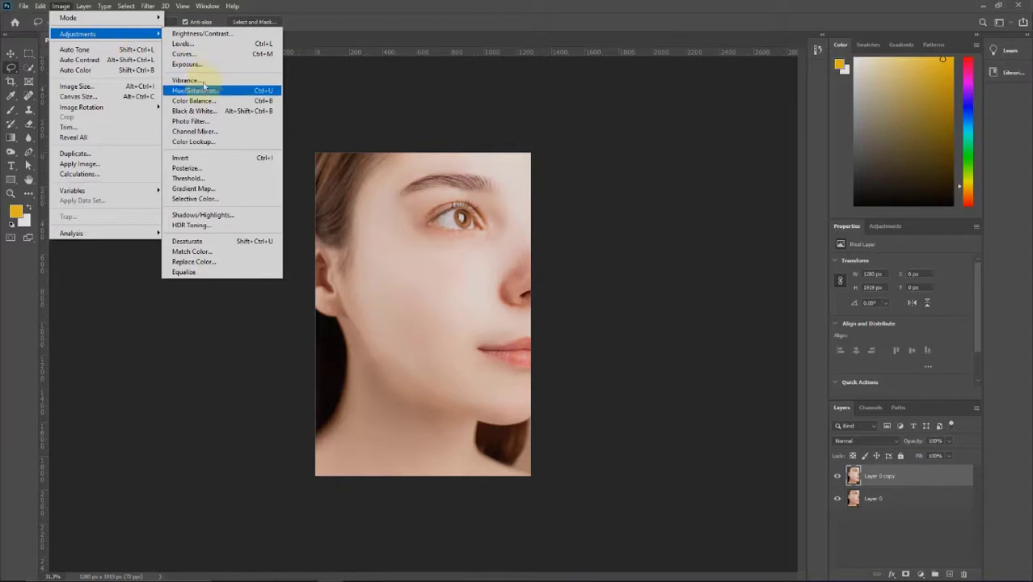
left_click(204, 54)
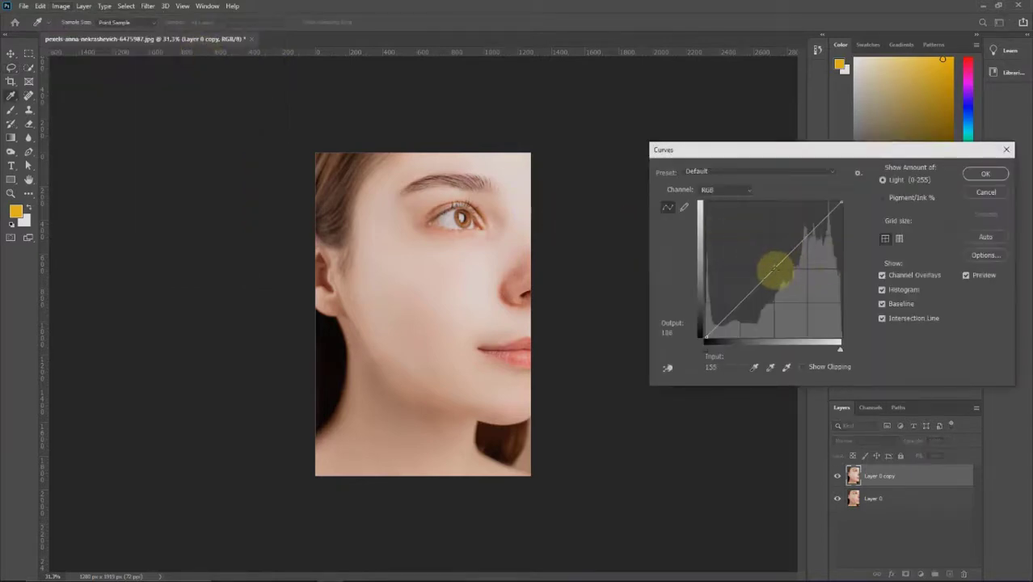
left_click_drag(774, 272, 770, 276)
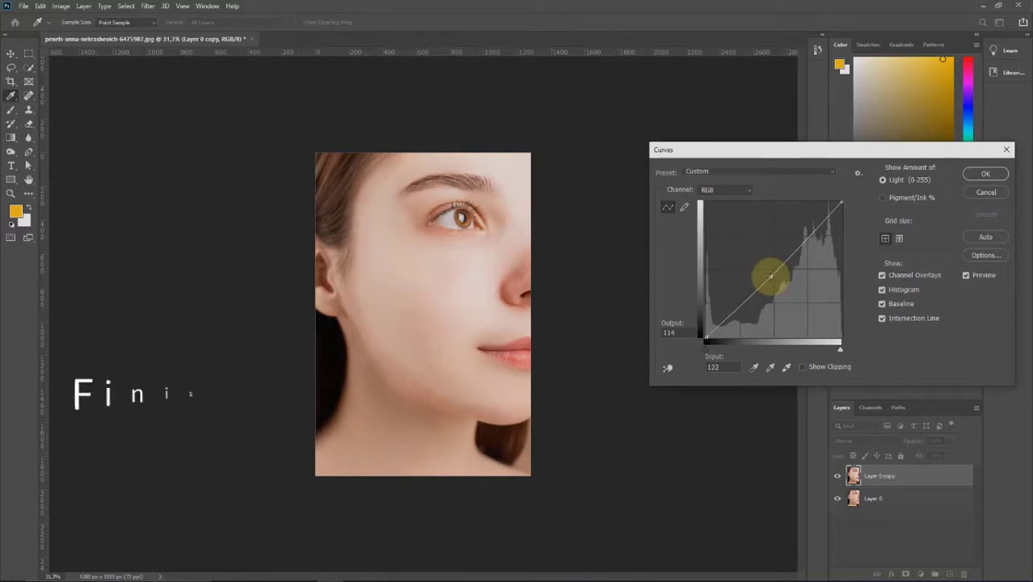
left_click(985, 175)
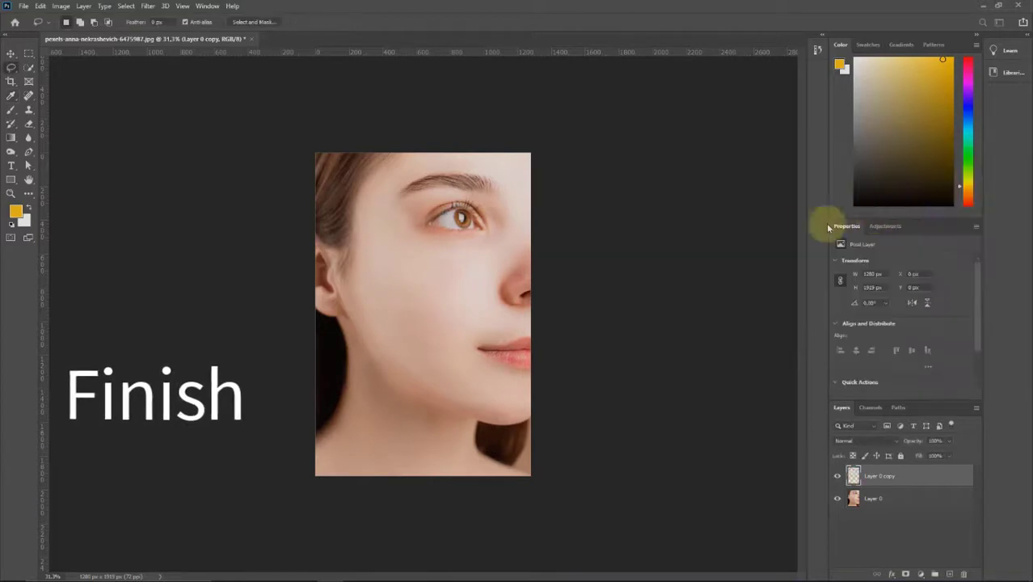